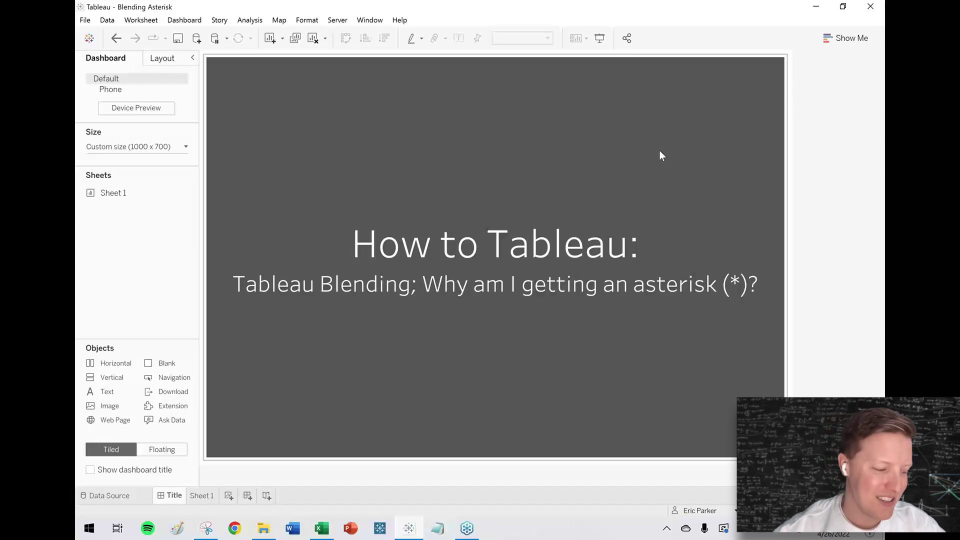
Step: Switch from Tableau to the Blending Sales Data workbook in Excel
click(321, 529)
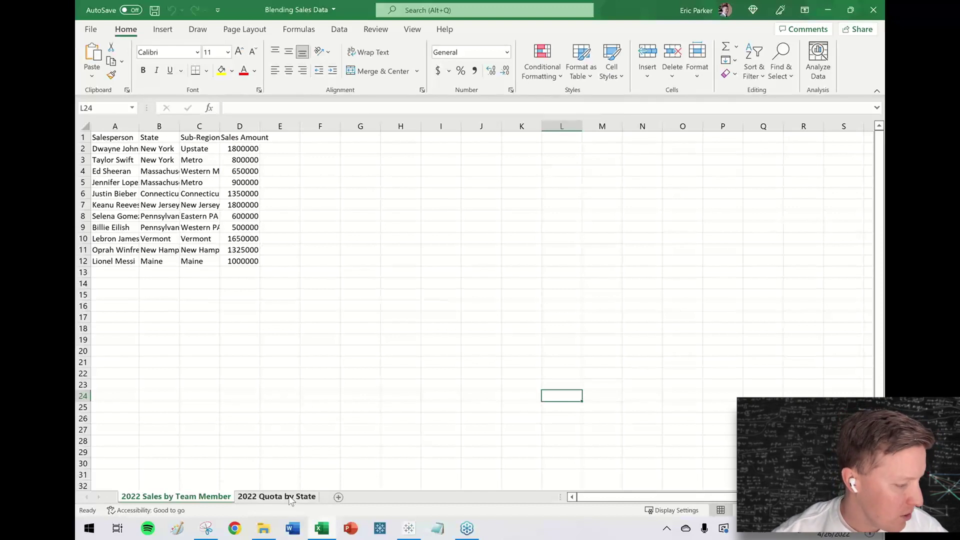
Step: Inspect the eight state names on the 2022 Quota by State sheet
click(290, 498)
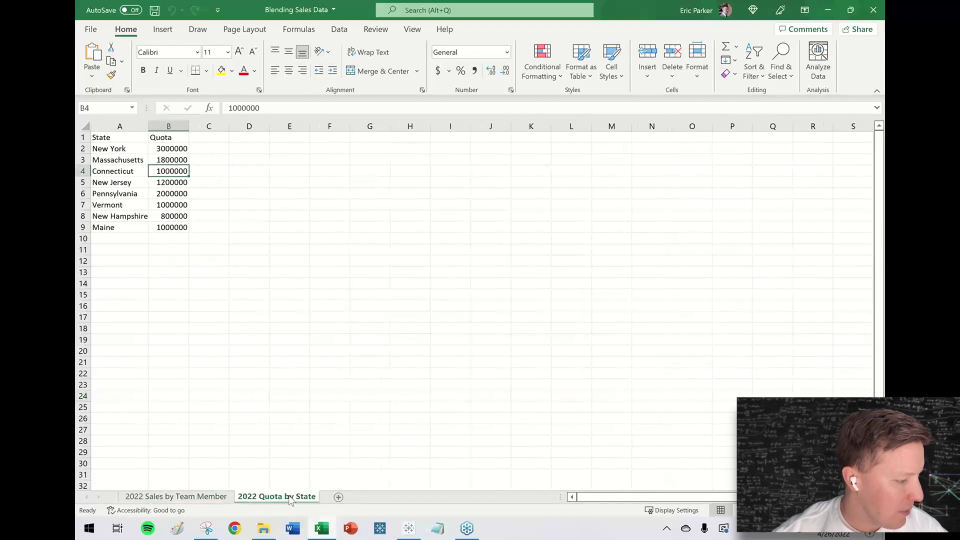
click(114, 149)
drag(122, 181, 132, 230)
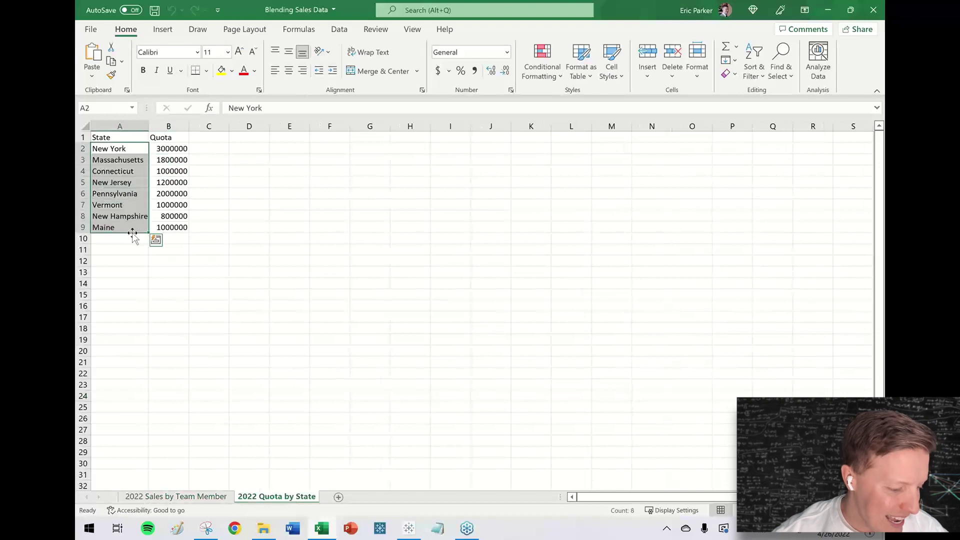
click(637, 293)
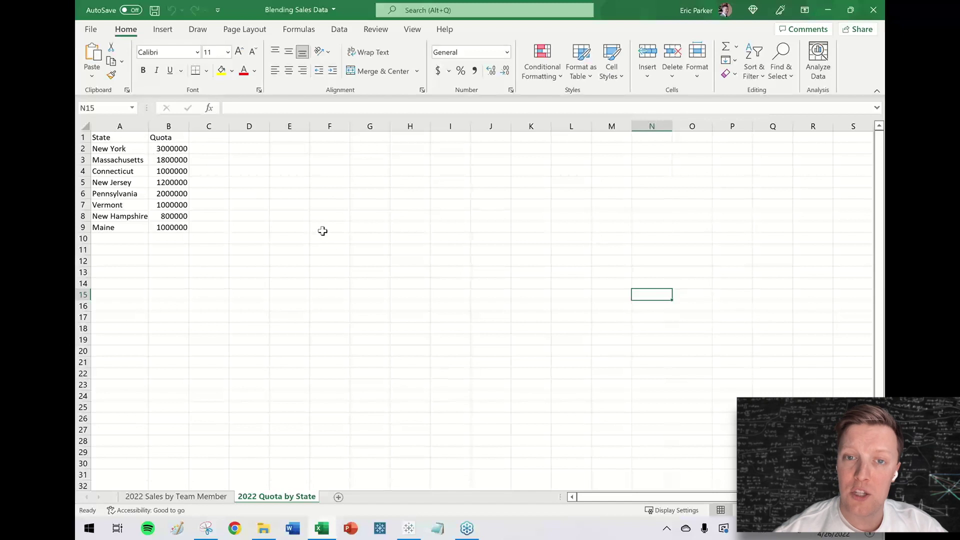
Step: Check the two New York rows on 2022 Sales by Team Member, then return to Tableau's Sheet 1
click(191, 497)
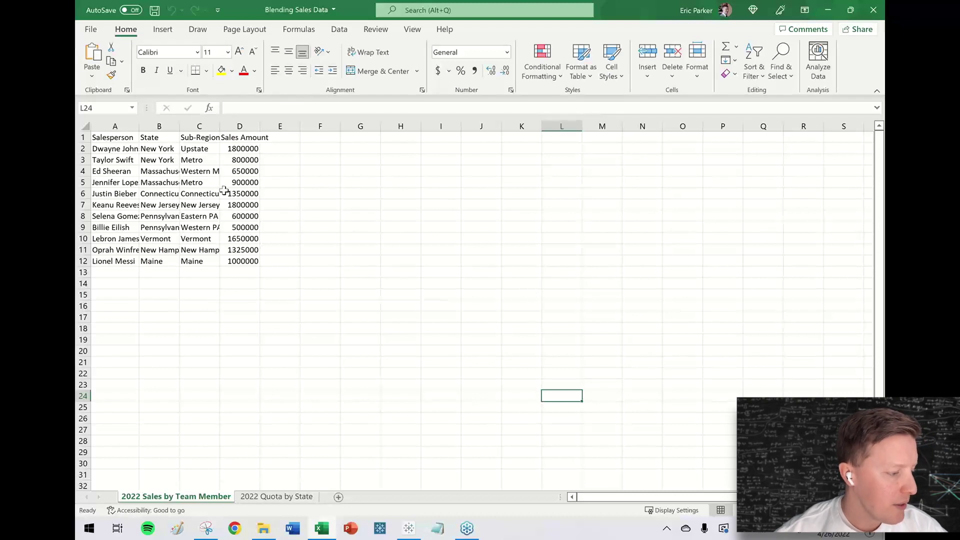
drag(117, 148, 240, 161)
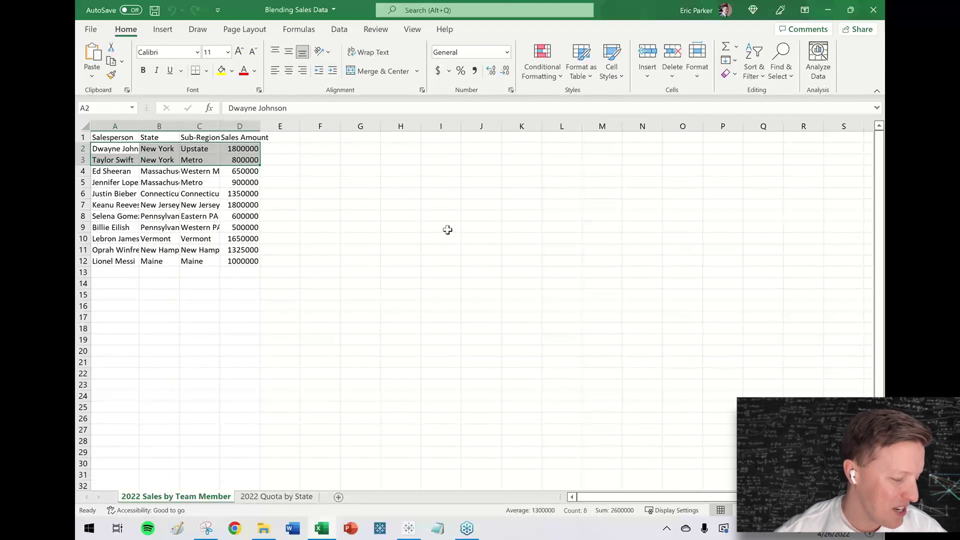
click(448, 230)
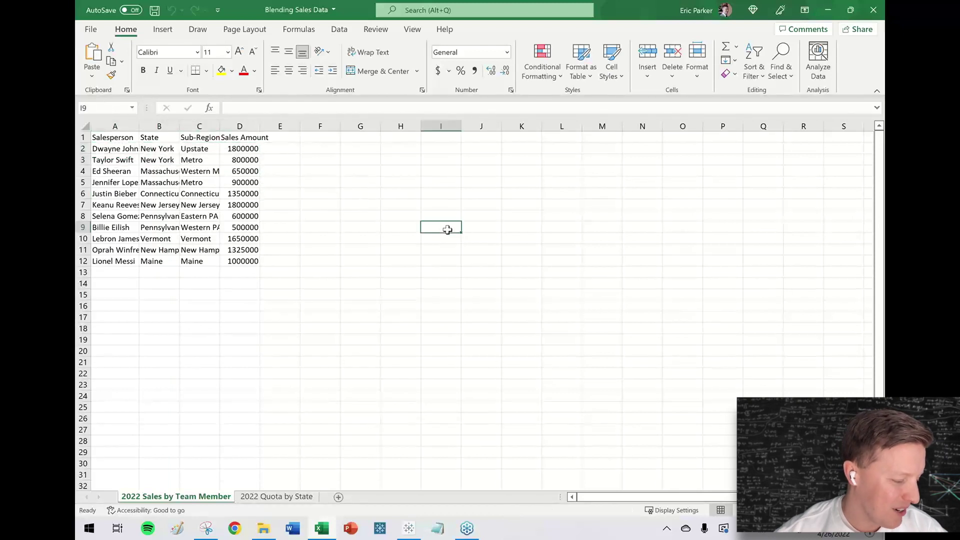
click(406, 530)
click(209, 495)
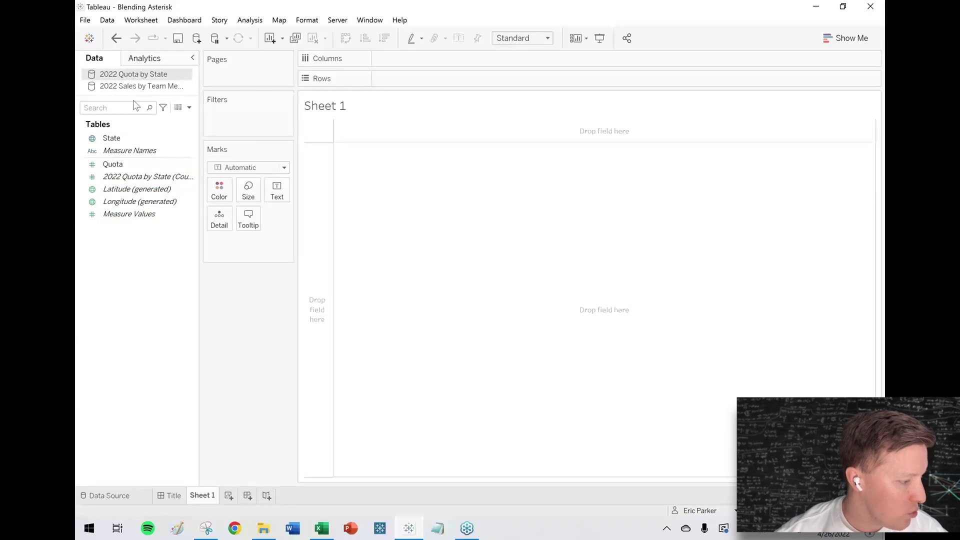
Step: List each state on Rows with its Quota as text, totalling 11,800,000
click(114, 164)
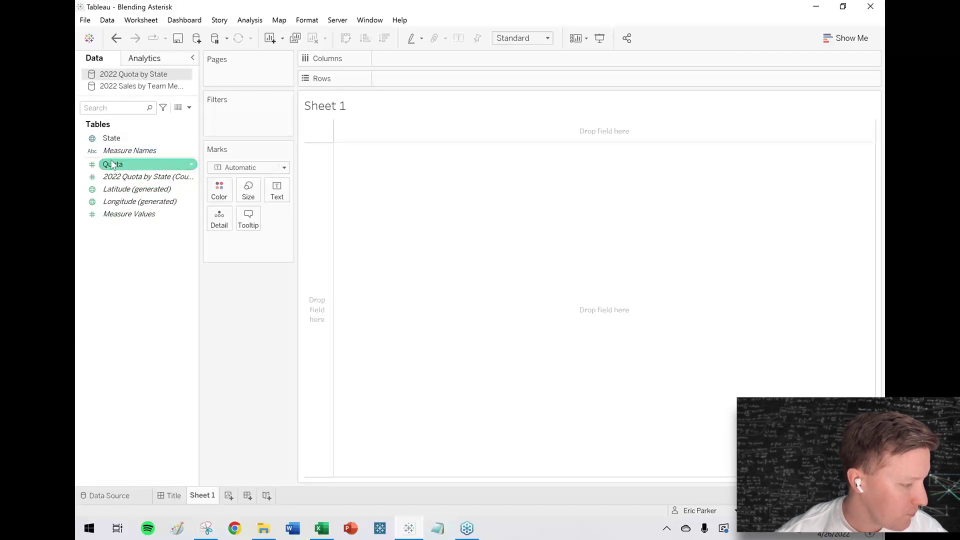
click(111, 138)
drag(111, 138, 400, 85)
click(148, 166)
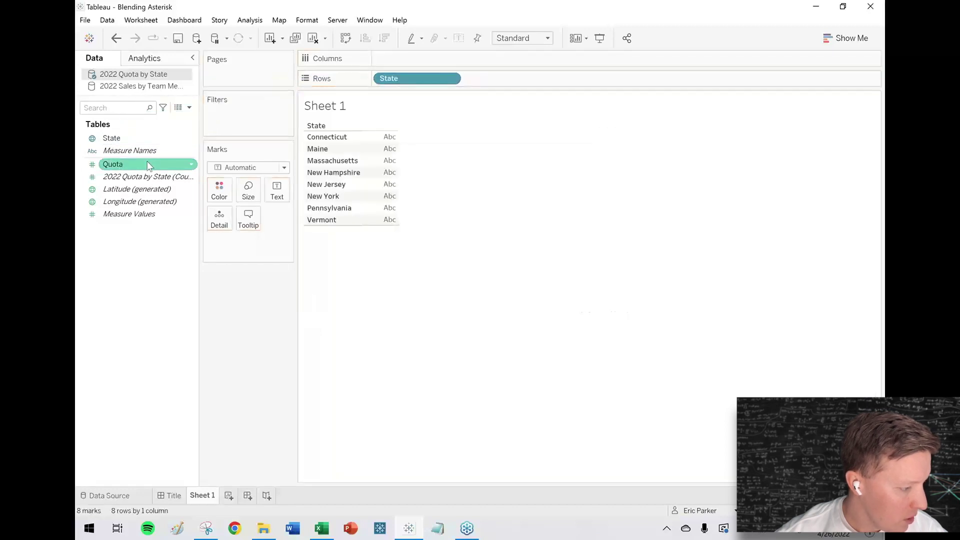
click(109, 167)
drag(113, 166, 277, 192)
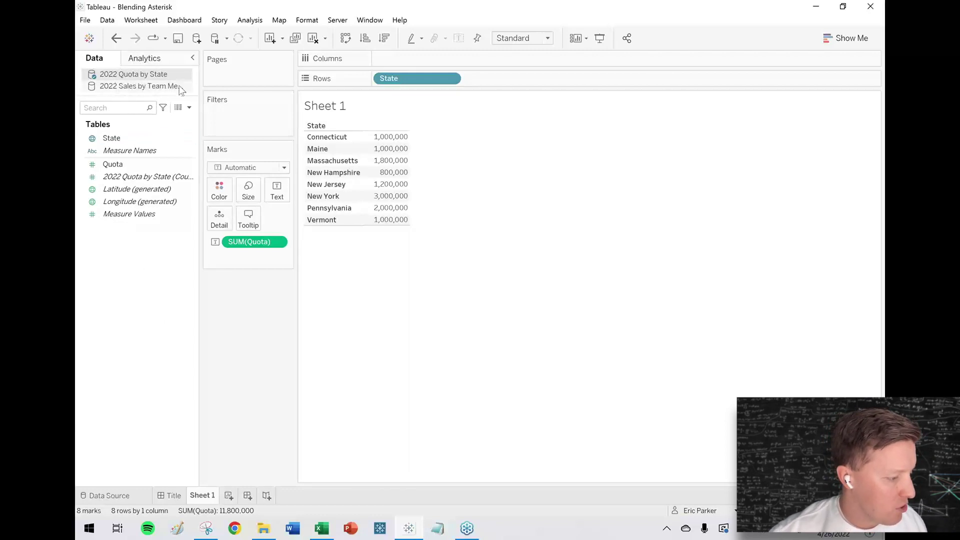
click(180, 87)
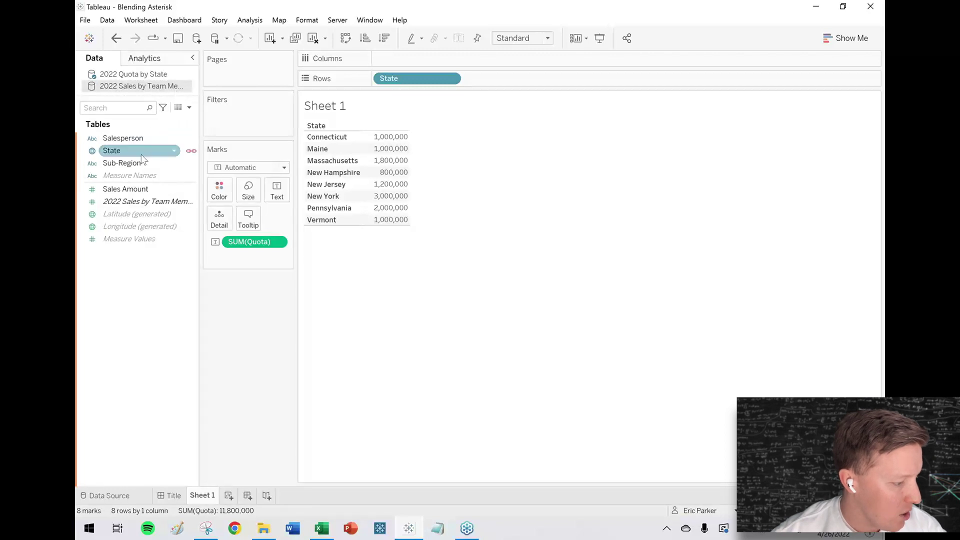
Step: Link the sources on State and add blended Sales Amount as a second column beside Quota
click(192, 151)
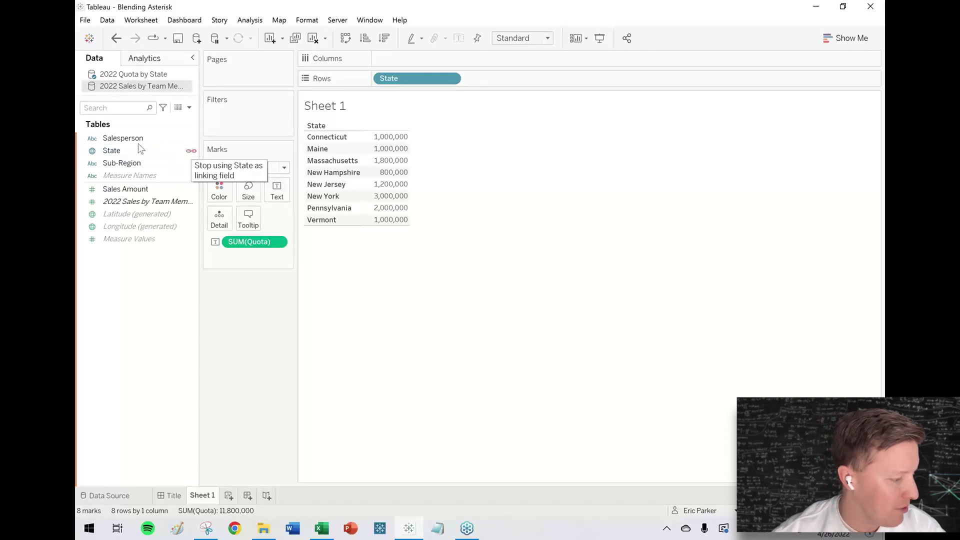
drag(117, 195, 275, 188)
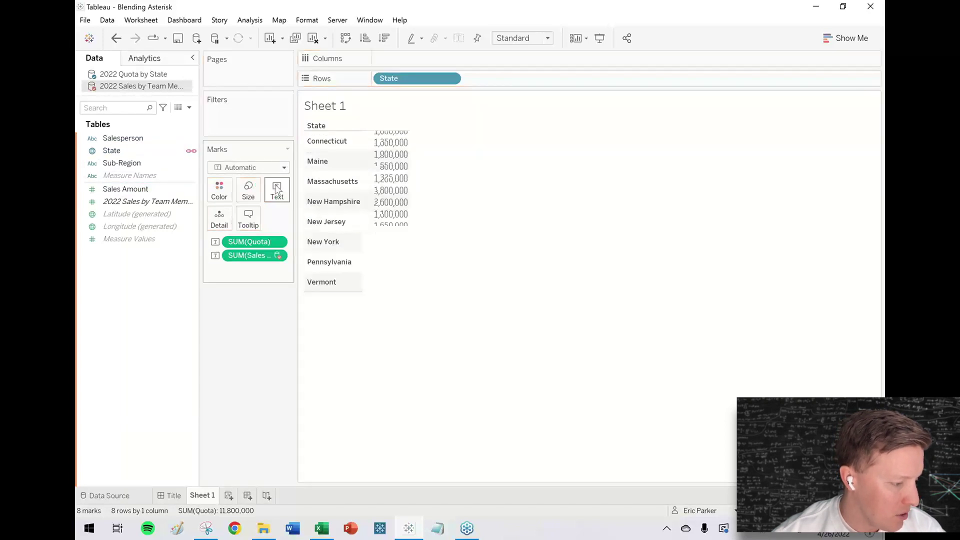
drag(250, 256, 129, 294)
double_click(136, 190)
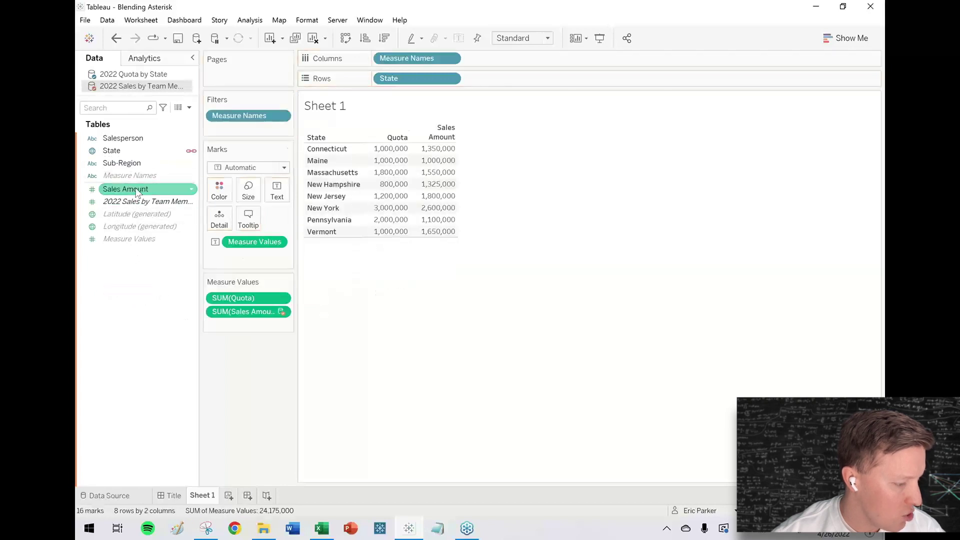
Step: Highlight the Maine, Connecticut and Pennsylvania rows to compare quota with sales
click(334, 162)
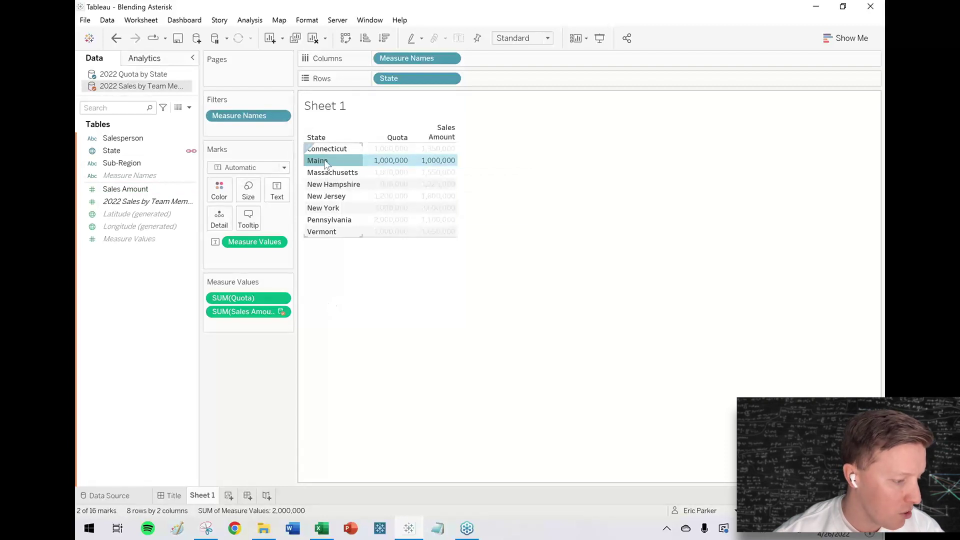
click(335, 151)
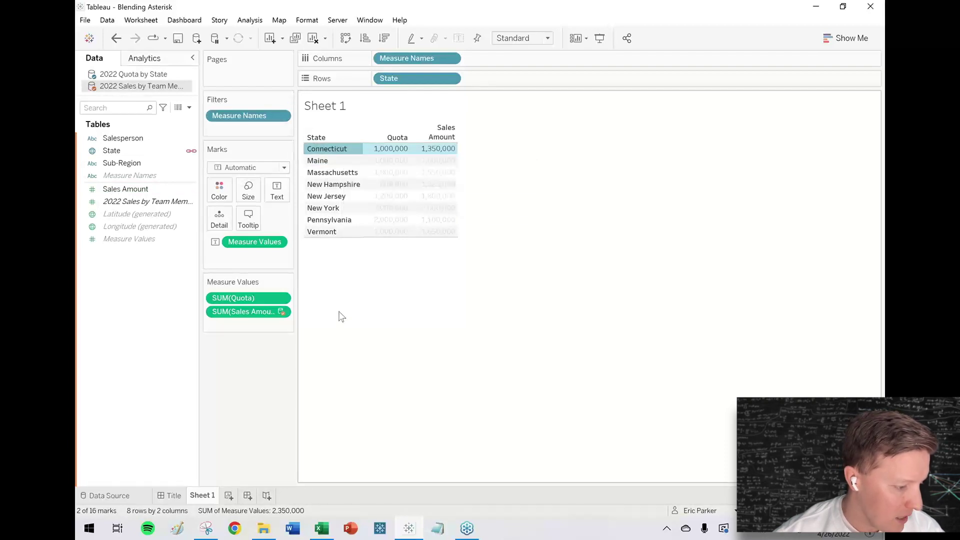
click(343, 224)
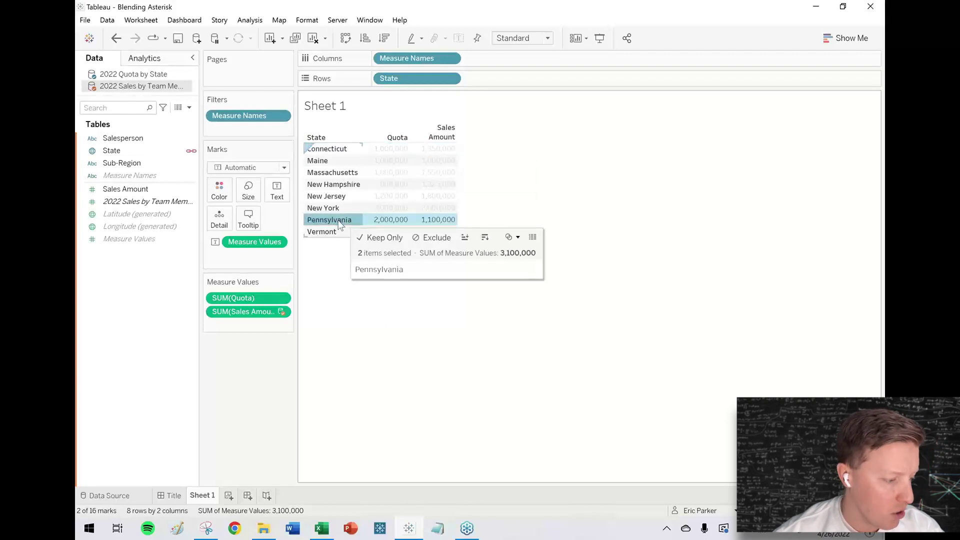
click(339, 223)
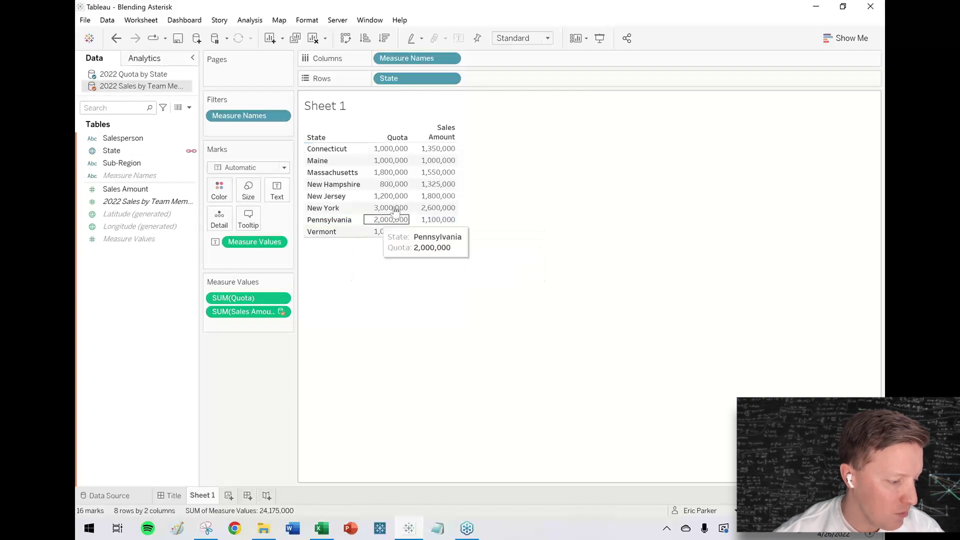
mouse_move(422, 223)
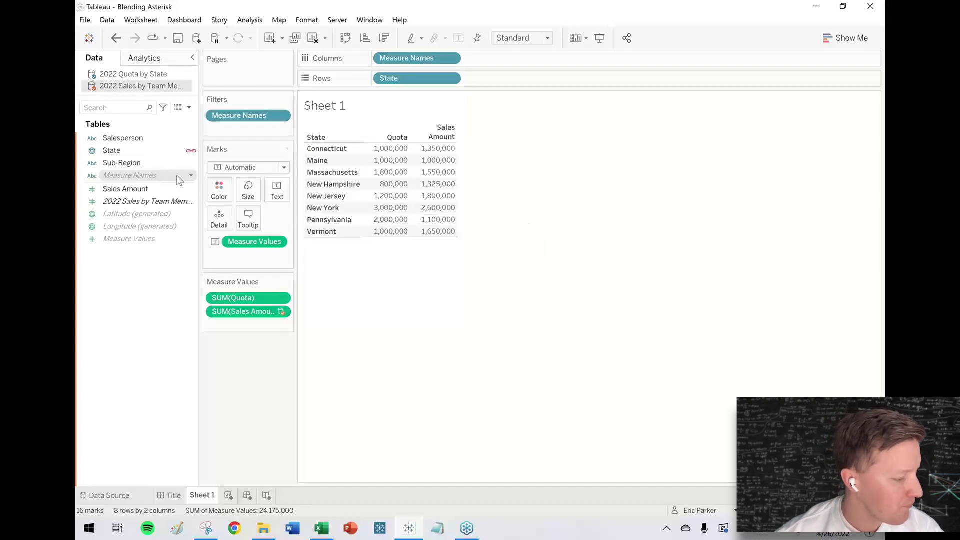
Step: Add Salesperson to Rows after State, exposing asterisks, then switch to Excel's sales sheet
click(127, 140)
drag(117, 142, 491, 85)
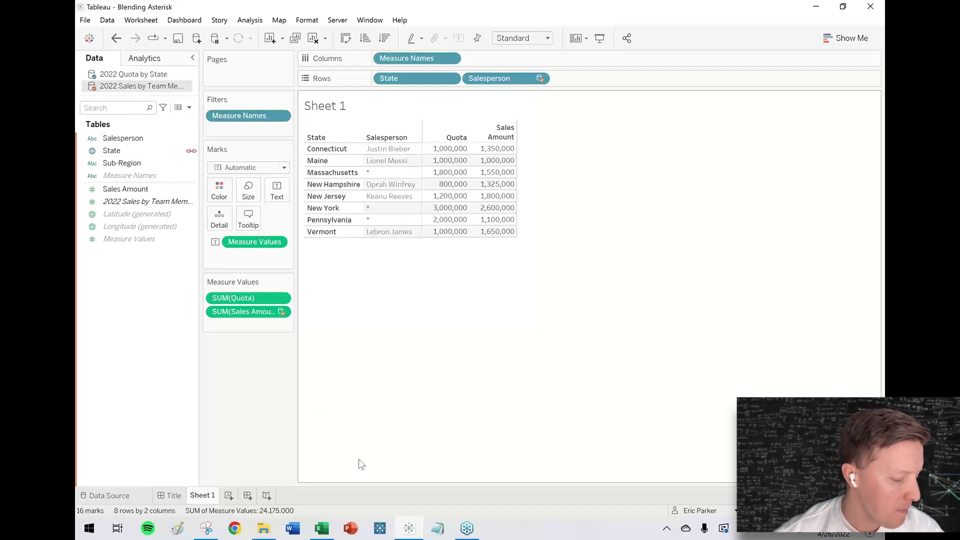
click(322, 528)
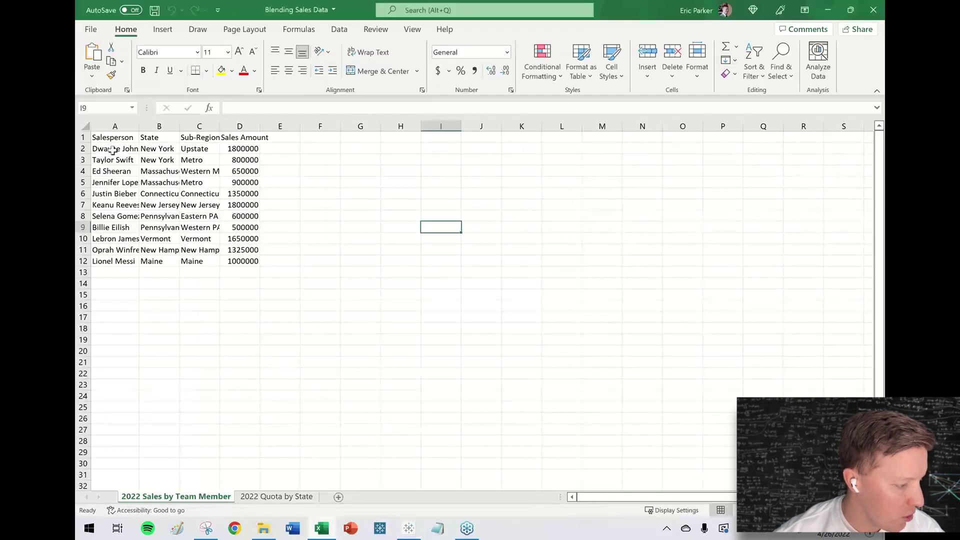
Step: Highlight the paired salesperson rows for New York, Massachusetts and Pennsylvania, then minimize Excel
drag(113, 150, 195, 161)
drag(120, 171, 212, 181)
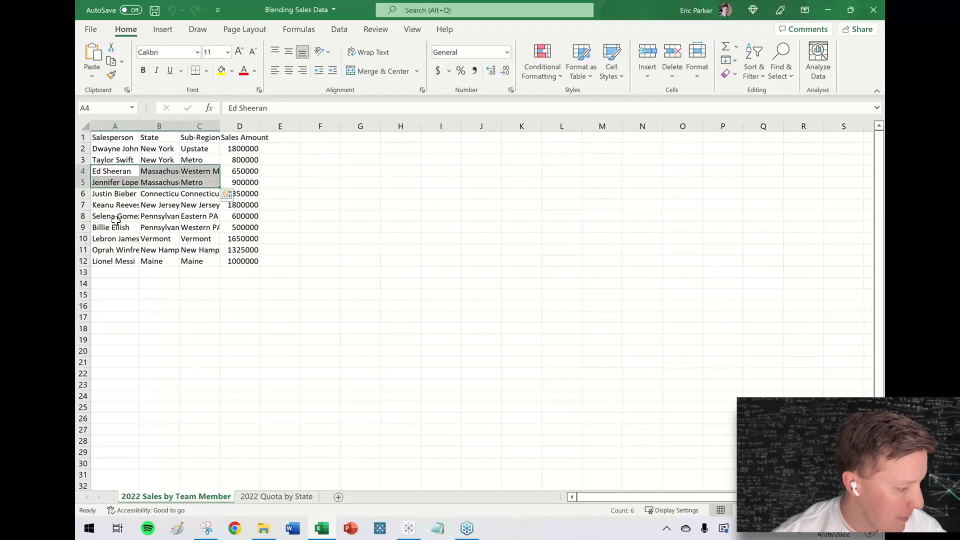
drag(114, 217, 202, 224)
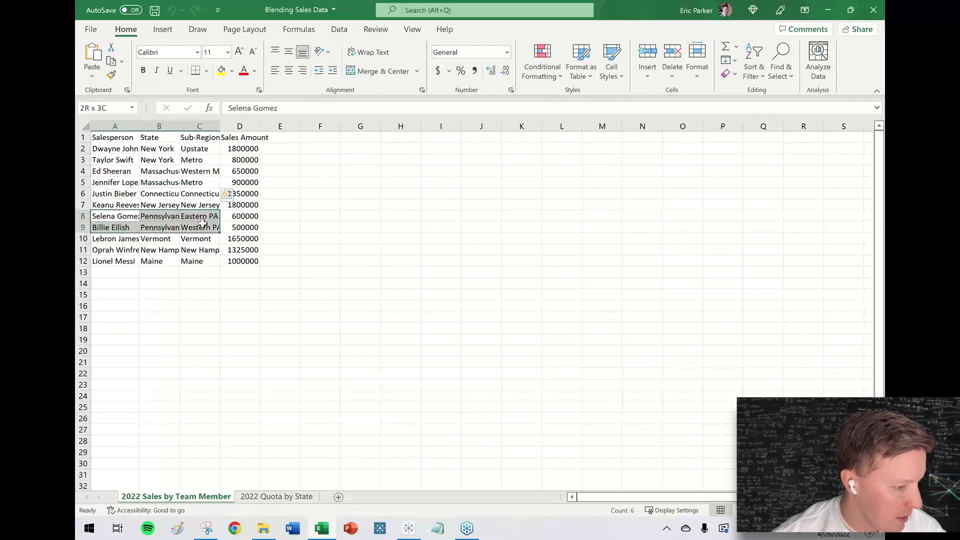
click(827, 10)
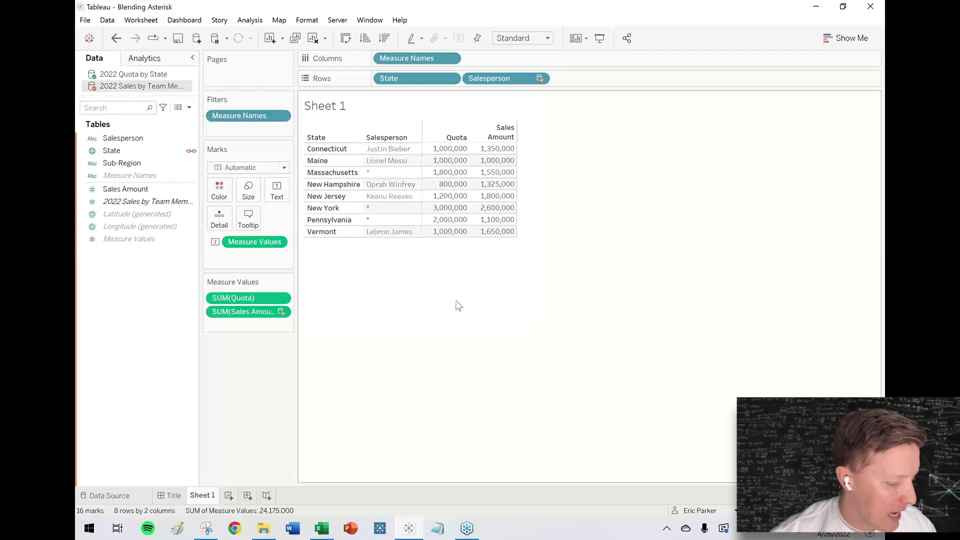
Step: Draw a box labelled 8 below the table and a second box beside it
mouse_move(332, 264)
mouse_down()
mouse_move(465, 328)
mouse_move(527, 377)
mouse_up()
mouse_move(433, 296)
mouse_down()
mouse_move(400, 302)
mouse_move(434, 316)
mouse_move(418, 334)
mouse_move(433, 298)
mouse_up()
mouse_move(546, 265)
mouse_down()
mouse_move(603, 351)
mouse_move(689, 406)
mouse_move(797, 430)
mouse_up()
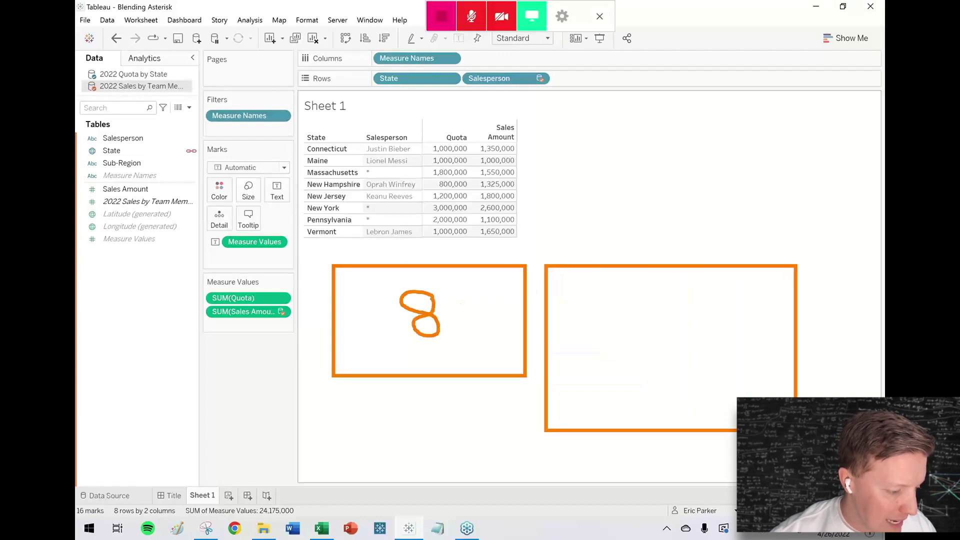
mouse_move(625, 319)
mouse_down()
mouse_move(628, 358)
mouse_move(647, 359)
mouse_up()
click(639, 363)
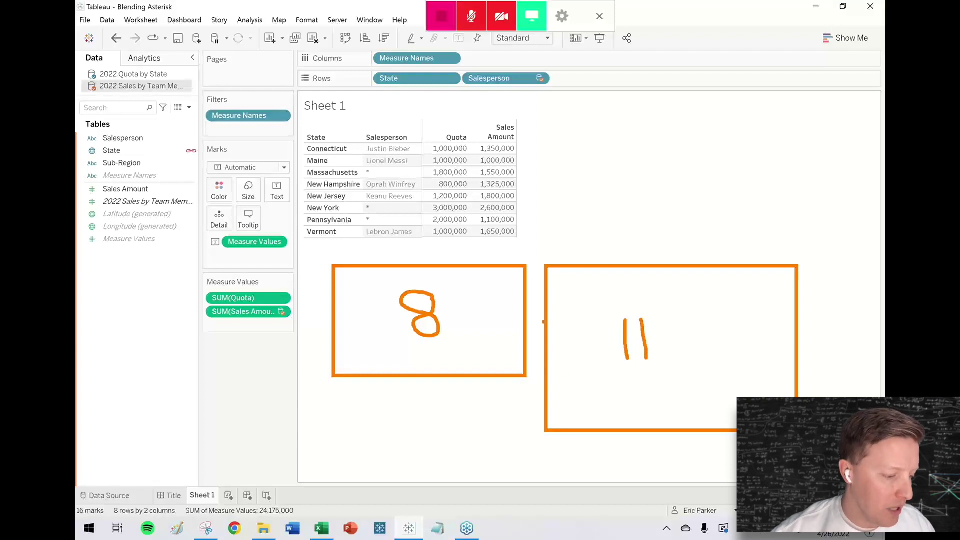
Step: Undo the stray marks and redraw the second box, labelling it 8
drag(704, 272, 745, 192)
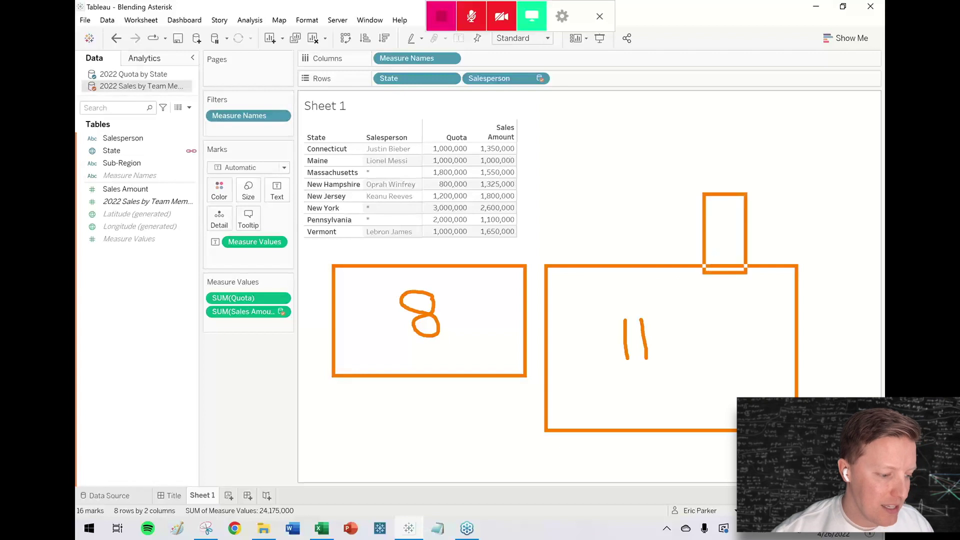
key(ctrl+z)
drag(687, 278, 755, 180)
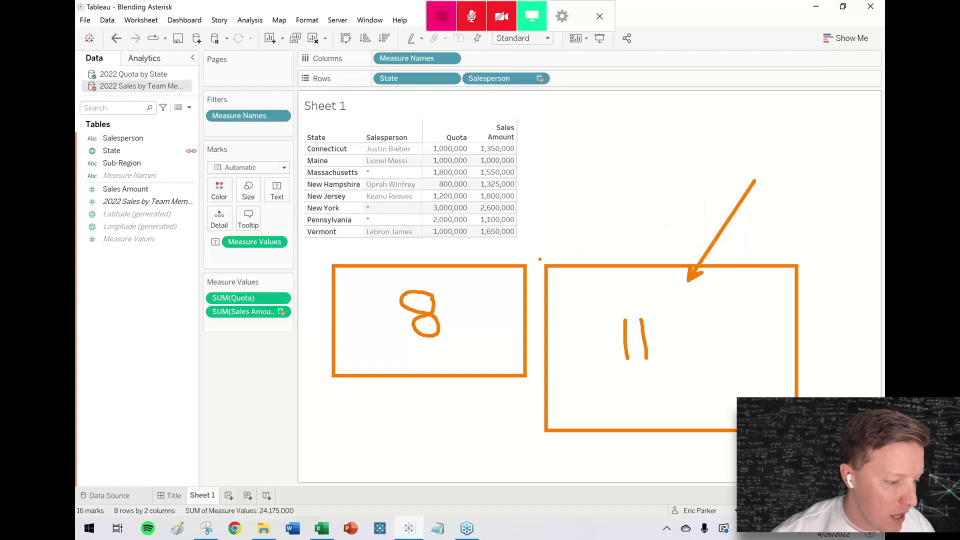
mouse_move(531, 264)
mouse_down()
mouse_move(551, 301)
mouse_move(548, 369)
mouse_up()
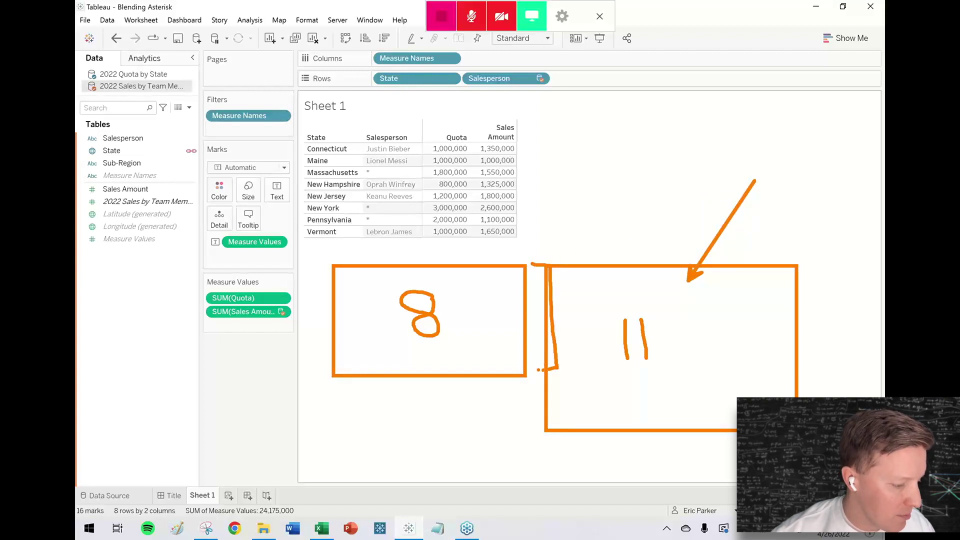
key(ctrl+z)
key(ctrl+z)
key(ctrl+z)
key(ctrl+z)
key(ctrl+z)
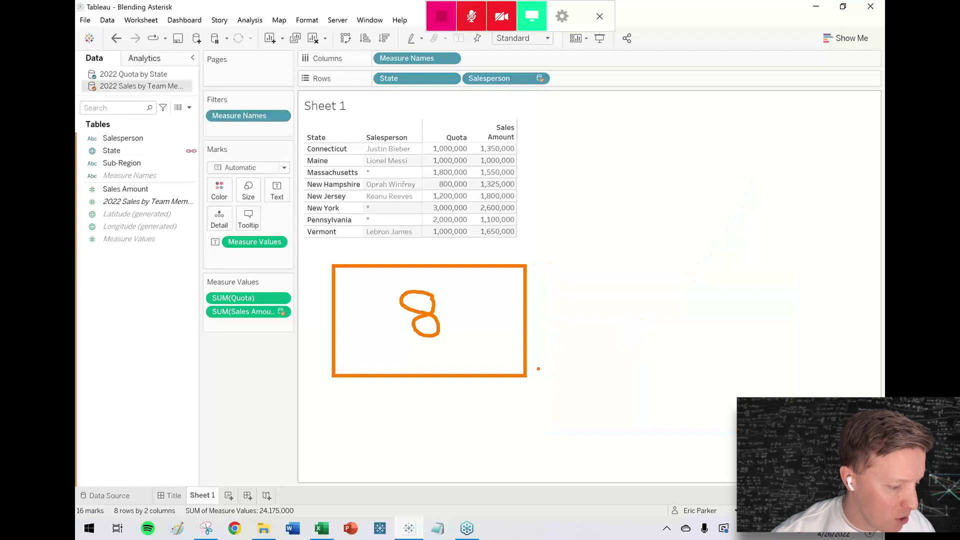
drag(554, 268, 768, 376)
click(679, 304)
mouse_move(679, 304)
mouse_down()
mouse_move(655, 314)
mouse_move(686, 328)
mouse_move(662, 331)
mouse_move(678, 307)
mouse_up()
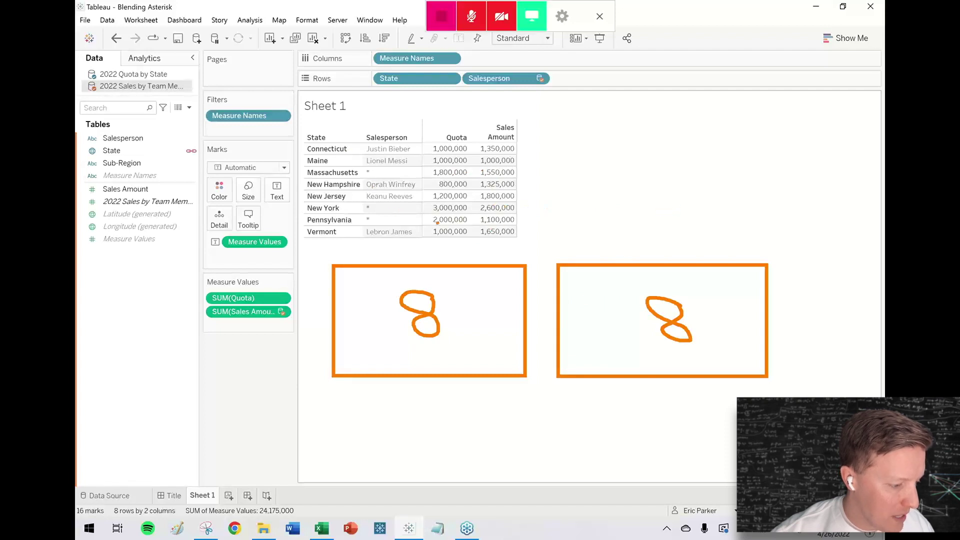
Step: Arrow Pennsylvania's 1,100,000 sales, write 'SUM measures', and circle its asterisk
mouse_move(523, 225)
mouse_down()
mouse_move(515, 220)
mouse_move(568, 233)
mouse_up()
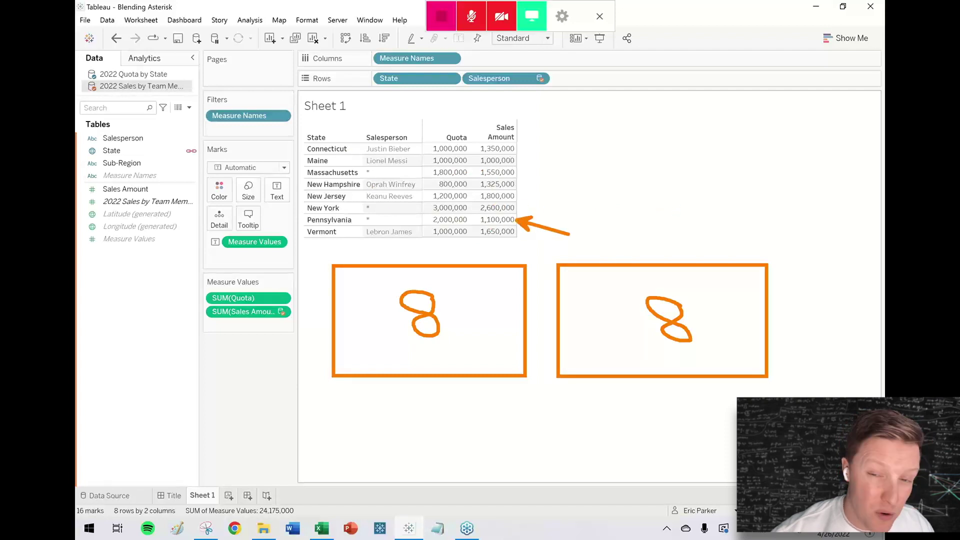
mouse_move(642, 225)
mouse_down()
mouse_move(654, 242)
mouse_move(672, 242)
mouse_move(685, 226)
mouse_move(709, 240)
mouse_move(730, 224)
mouse_move(733, 235)
mouse_move(746, 227)
mouse_move(750, 236)
mouse_move(783, 222)
mouse_move(783, 233)
mouse_move(798, 227)
mouse_move(789, 238)
mouse_move(846, 241)
mouse_up()
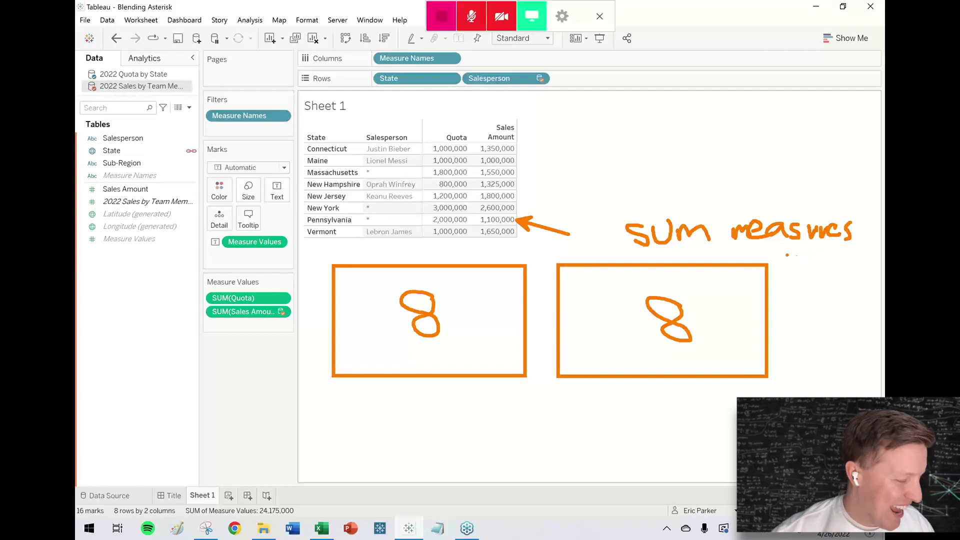
mouse_move(385, 211)
mouse_down()
mouse_move(355, 212)
mouse_move(360, 222)
mouse_move(394, 220)
mouse_move(376, 210)
mouse_up()
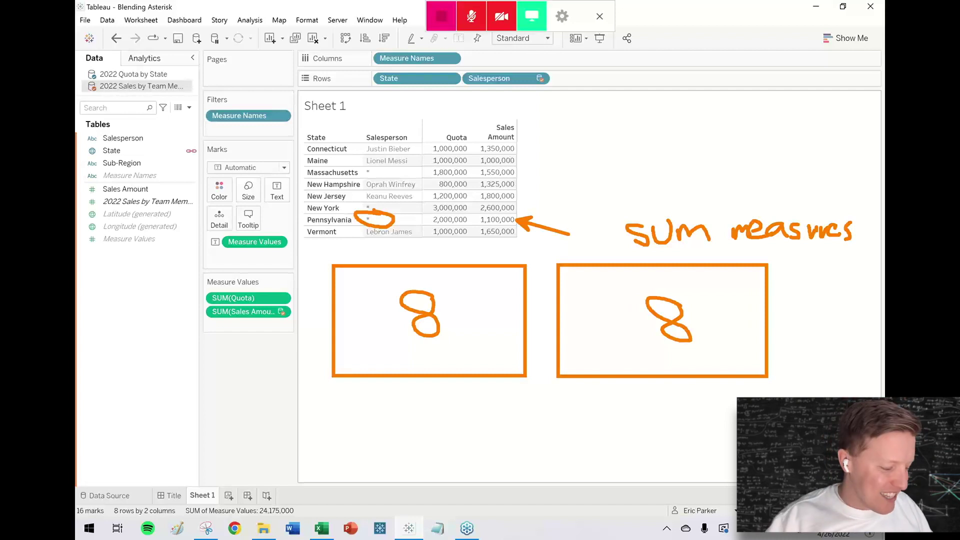
click(572, 110)
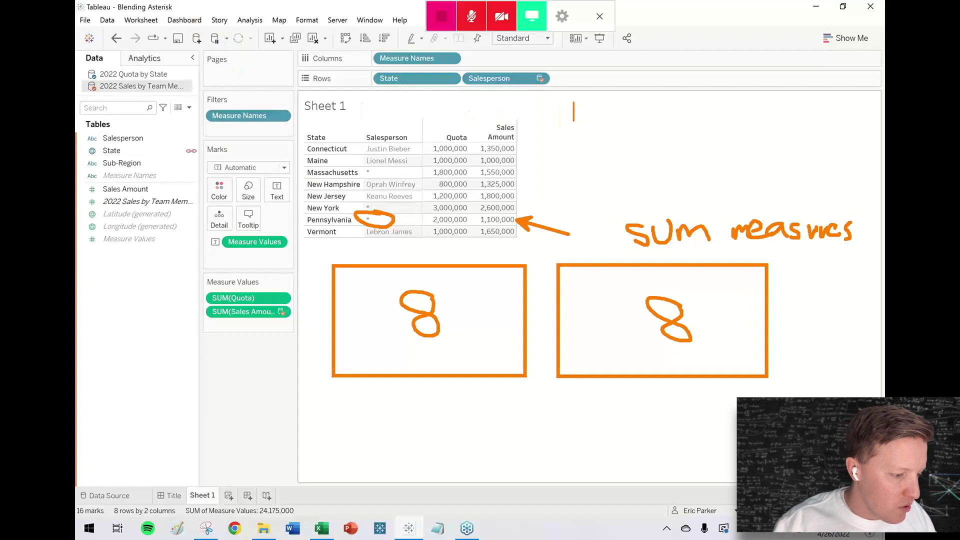
text(ATTR()
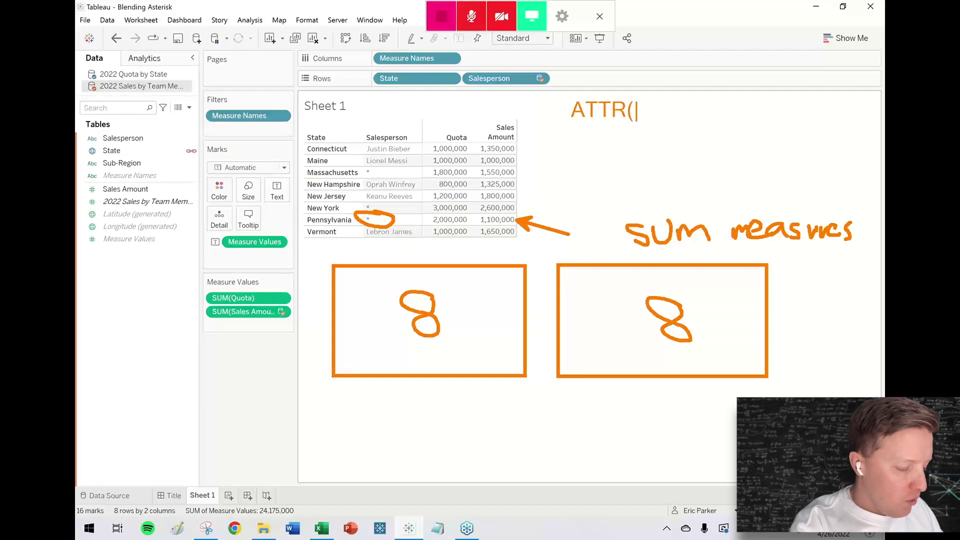
text())
key(Return)
key(Return)
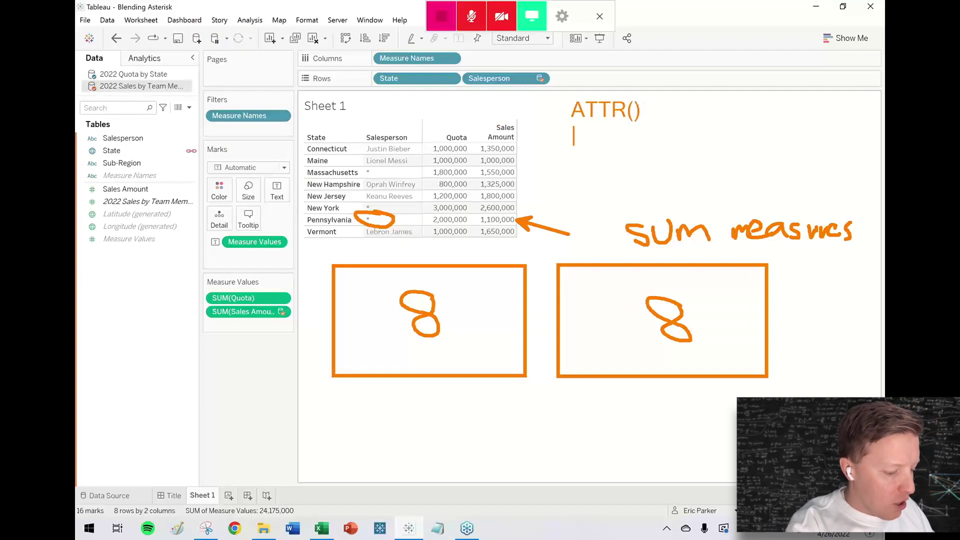
text(*)
key(Return)
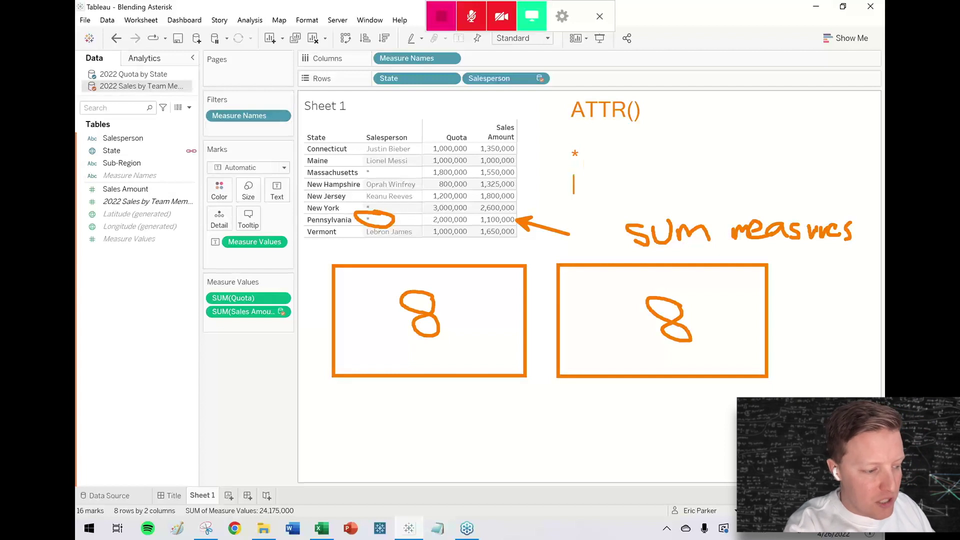
text(Justin Bieber)
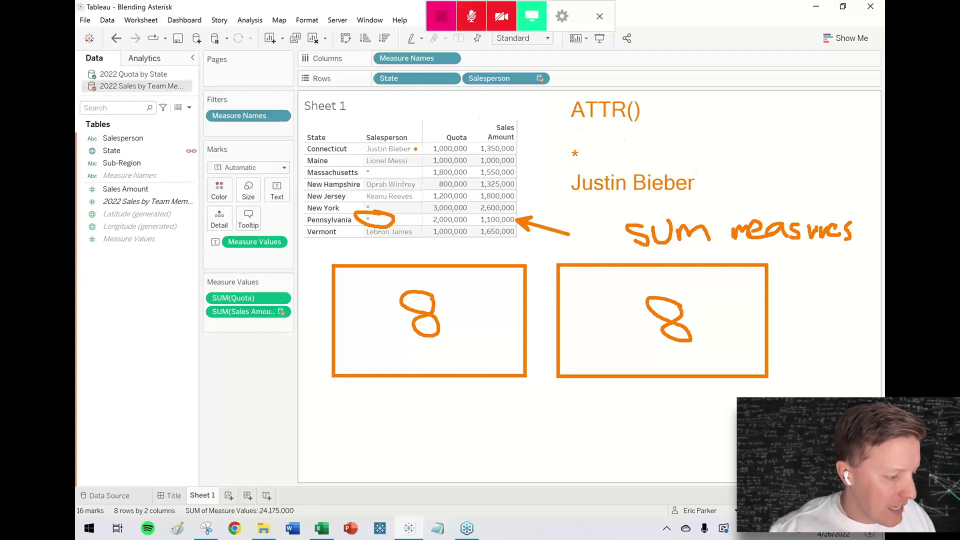
drag(415, 149, 439, 121)
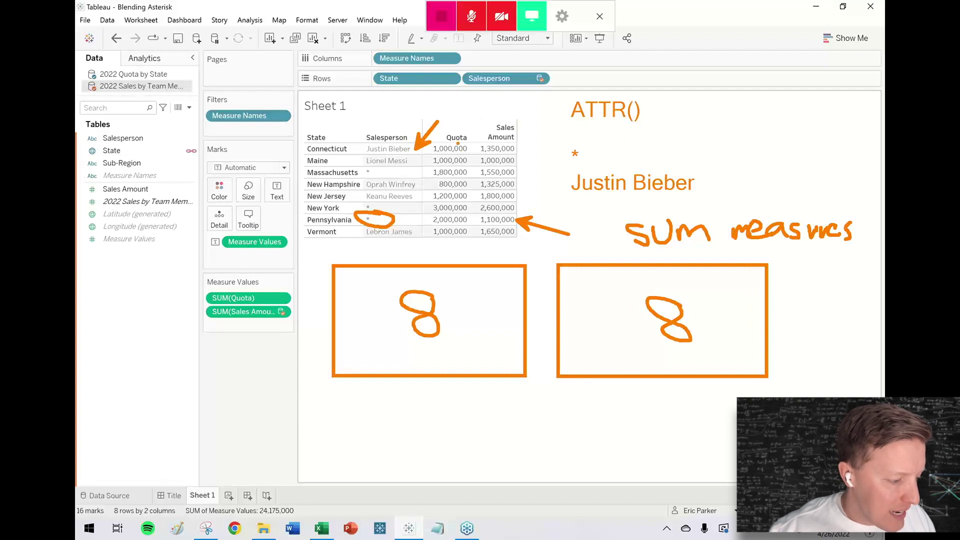
mouse_move(408, 167)
mouse_down()
mouse_move(408, 178)
mouse_move(447, 172)
mouse_up()
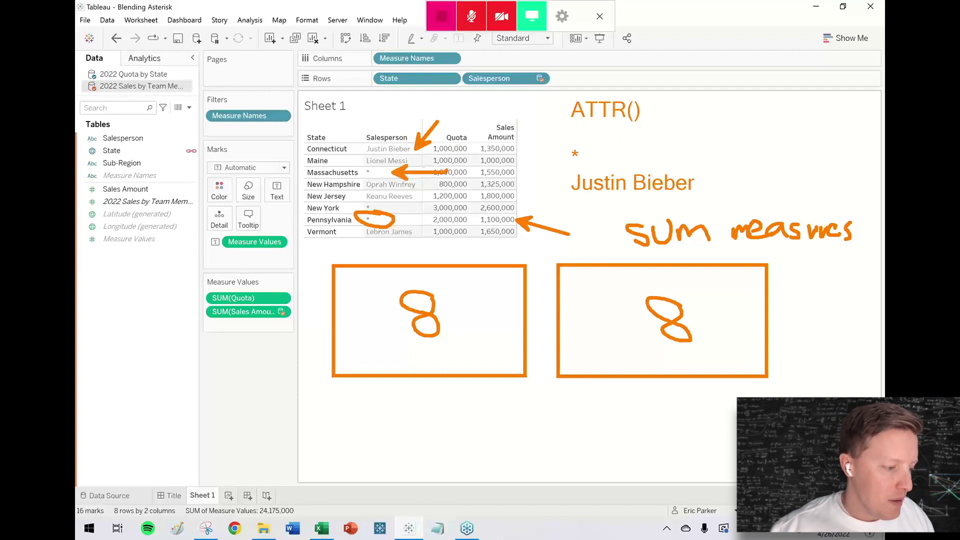
mouse_move(365, 163)
mouse_down()
mouse_move(353, 174)
mouse_move(382, 160)
mouse_up()
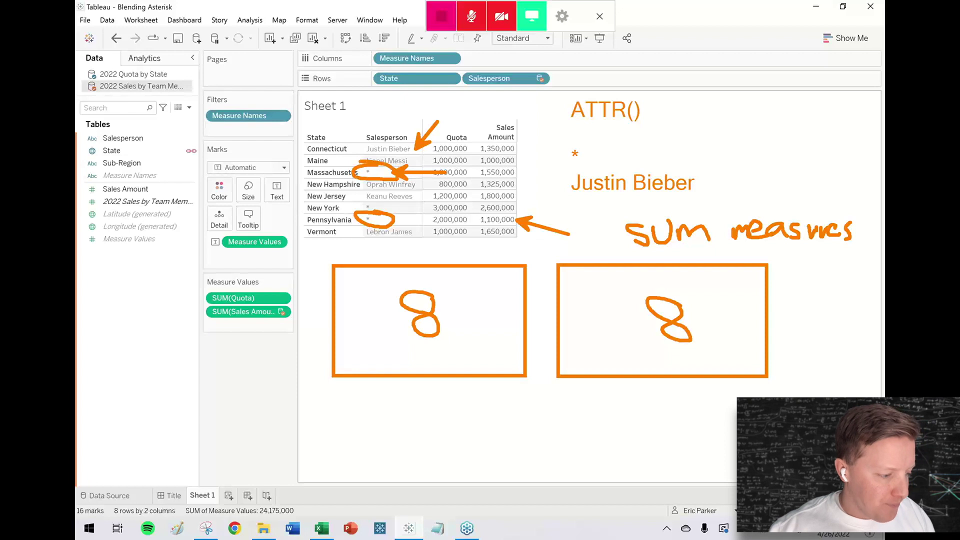
key(Escape)
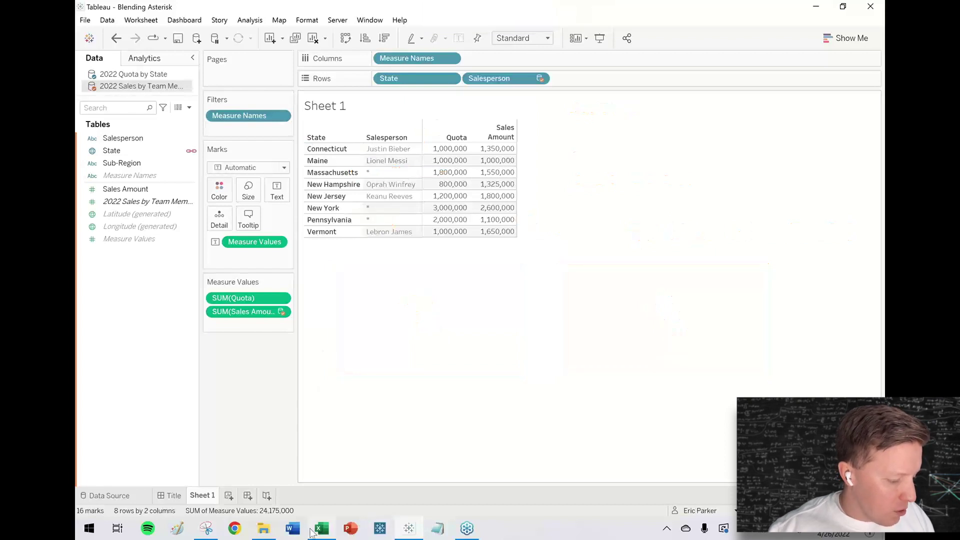
click(321, 529)
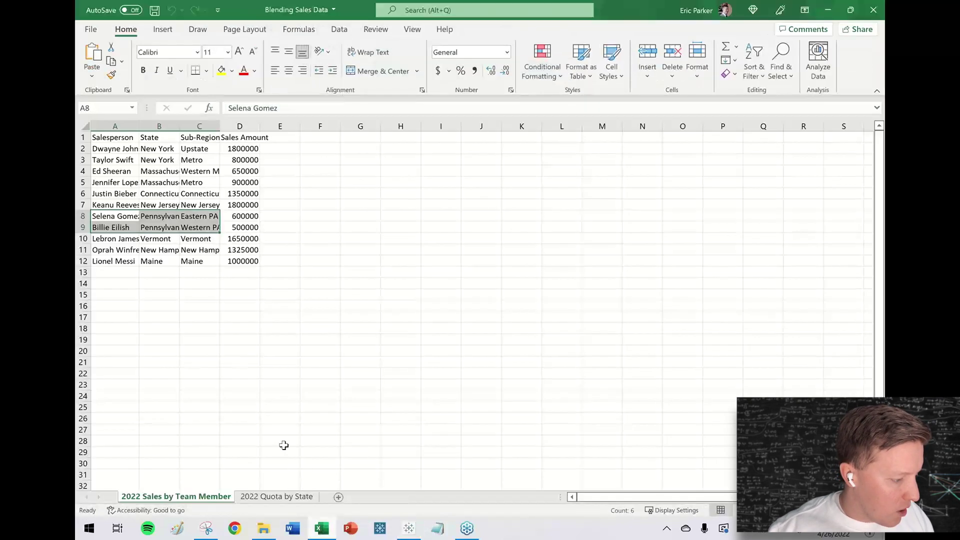
Step: Select Pennsylvania's two sales amounts to confirm they total 1,100,000, then minimize Excel
click(215, 280)
mouse_move(249, 216)
mouse_down()
mouse_move(253, 239)
mouse_move(251, 228)
mouse_up()
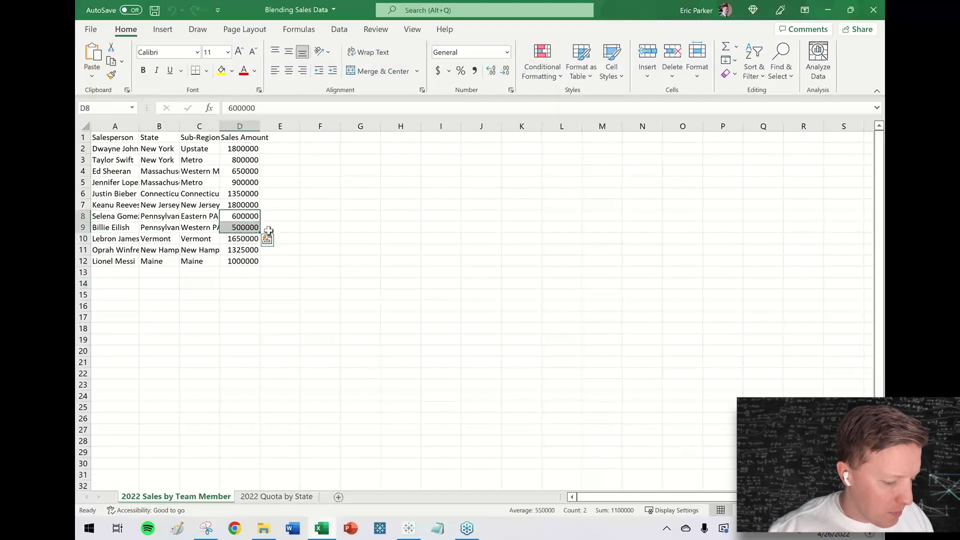
key(ctrl+q)
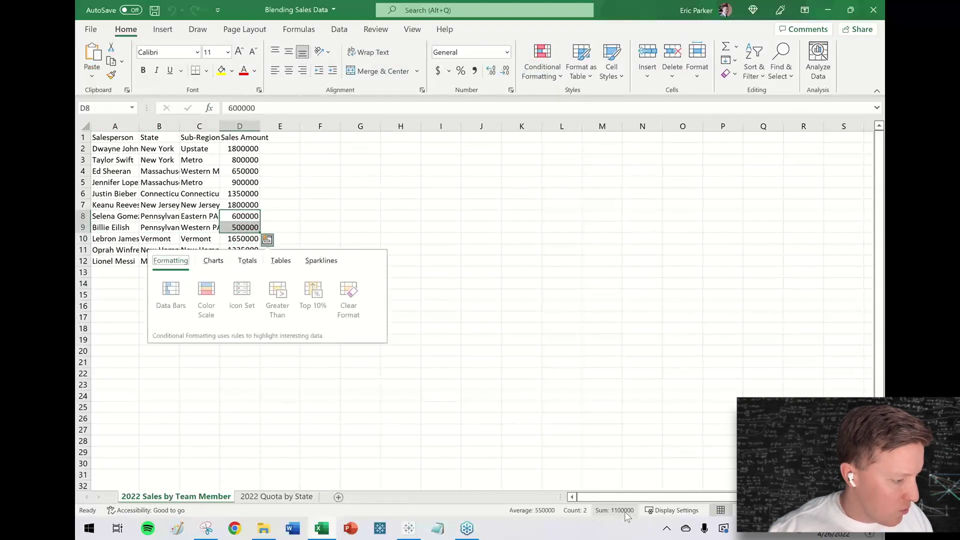
click(829, 10)
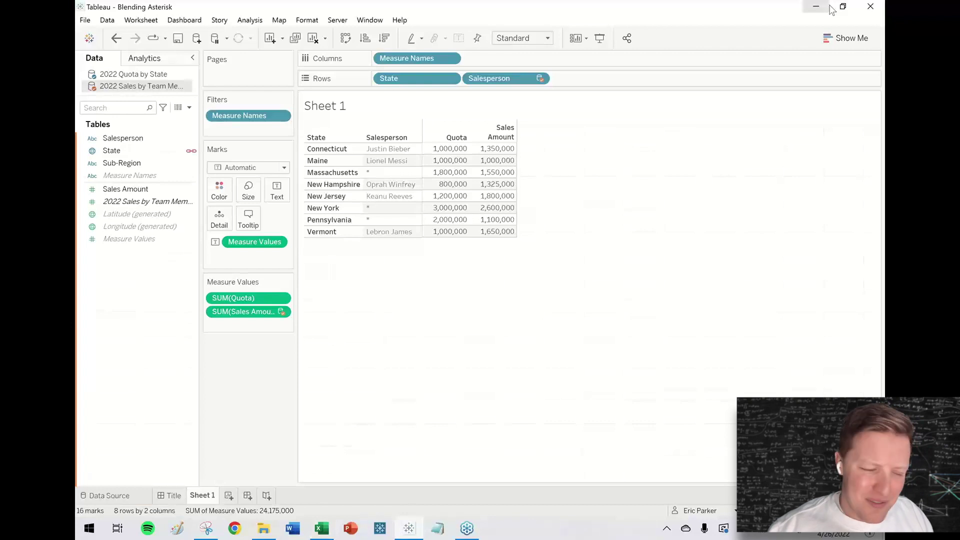
Step: Create Sheet 2 with State on Rows and Sales Amount from the sales table
mouse_move(474, 186)
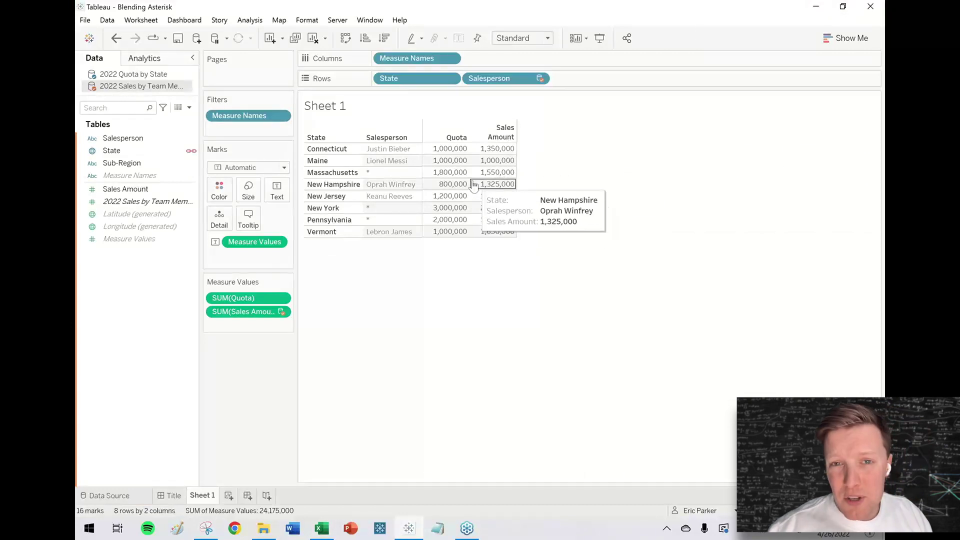
click(229, 495)
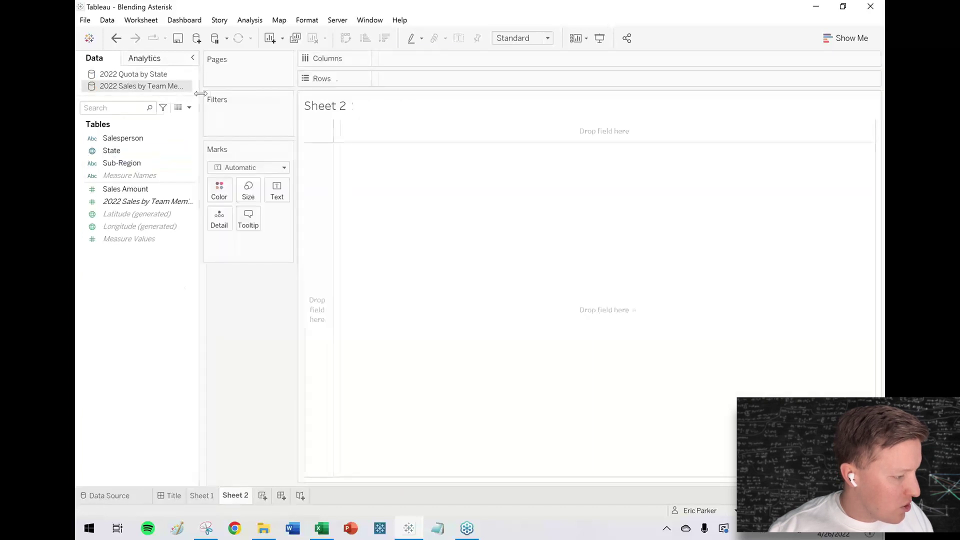
drag(200, 94, 264, 93)
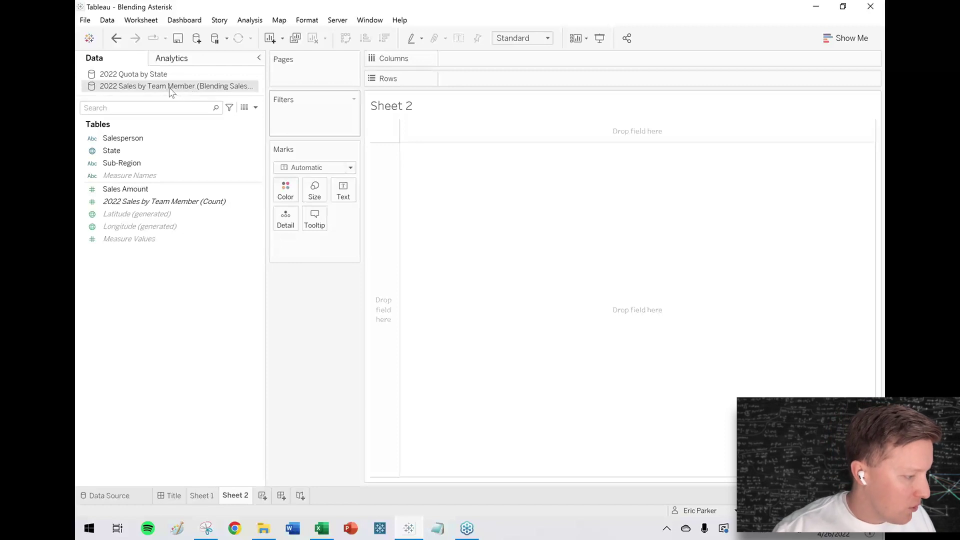
click(118, 153)
drag(119, 159, 487, 81)
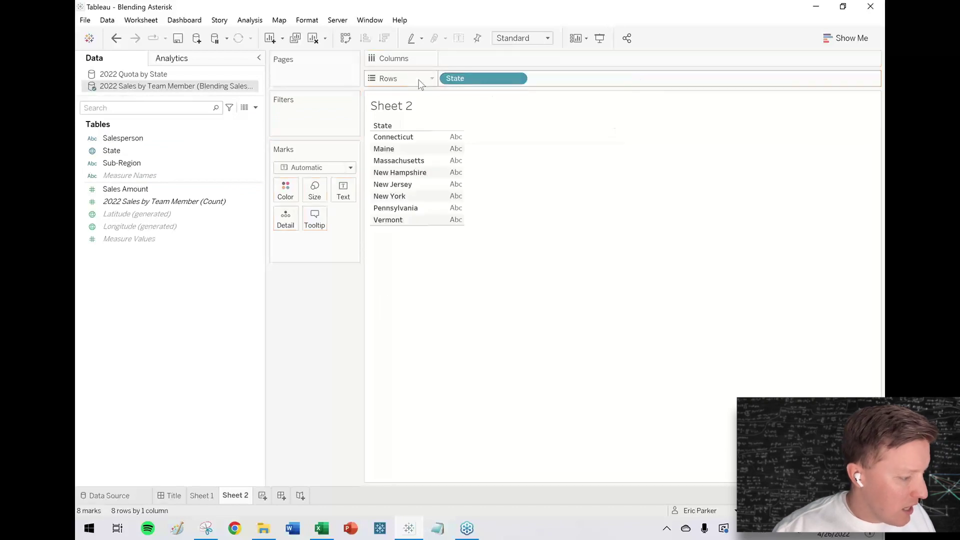
drag(127, 189, 342, 191)
Step: Add blended Quota after Sales Amount and break rows down by Salesperson, totalling 30,975,000
click(151, 75)
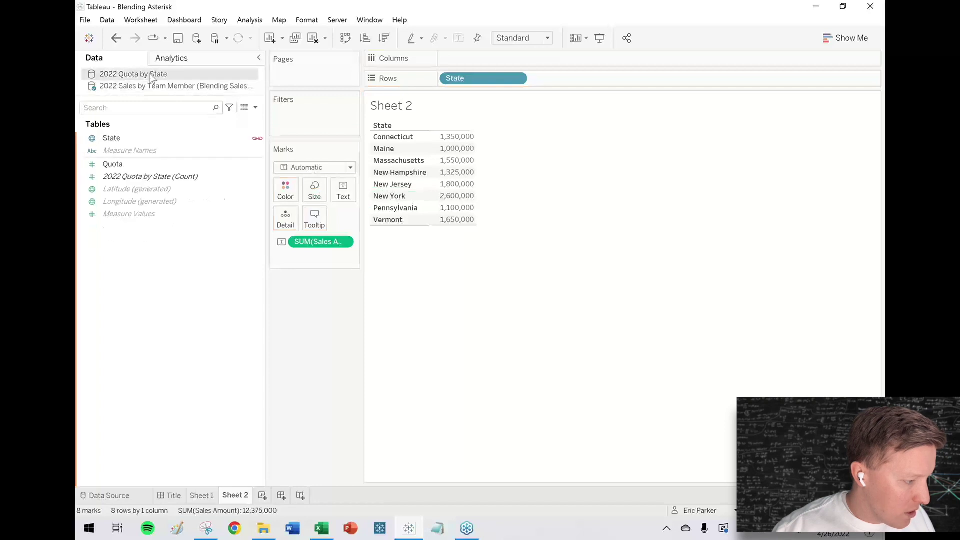
click(140, 165)
double_click(140, 165)
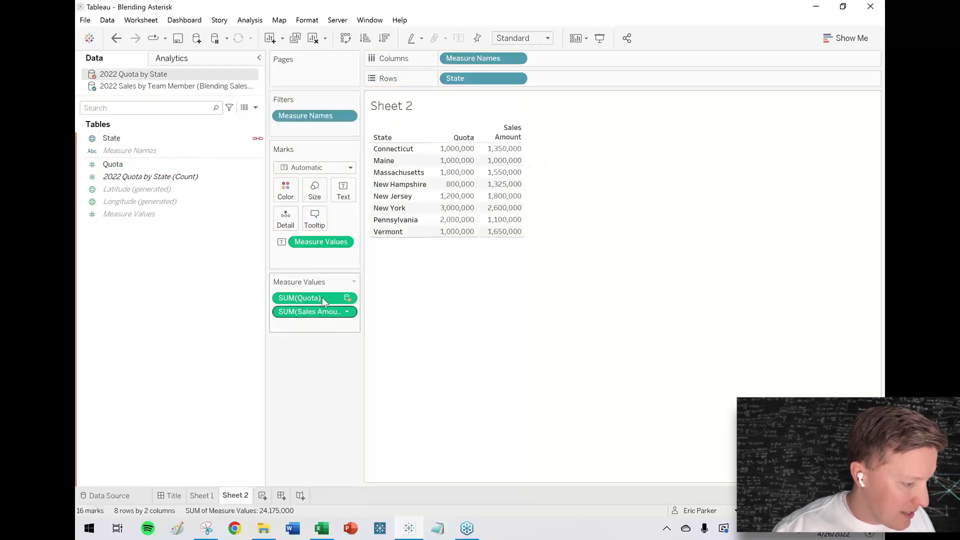
drag(300, 298, 302, 323)
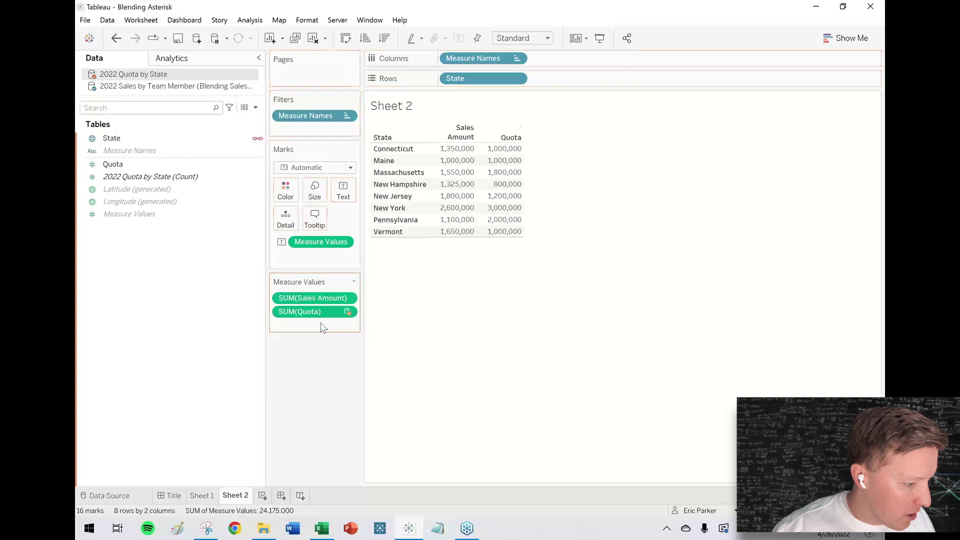
click(176, 87)
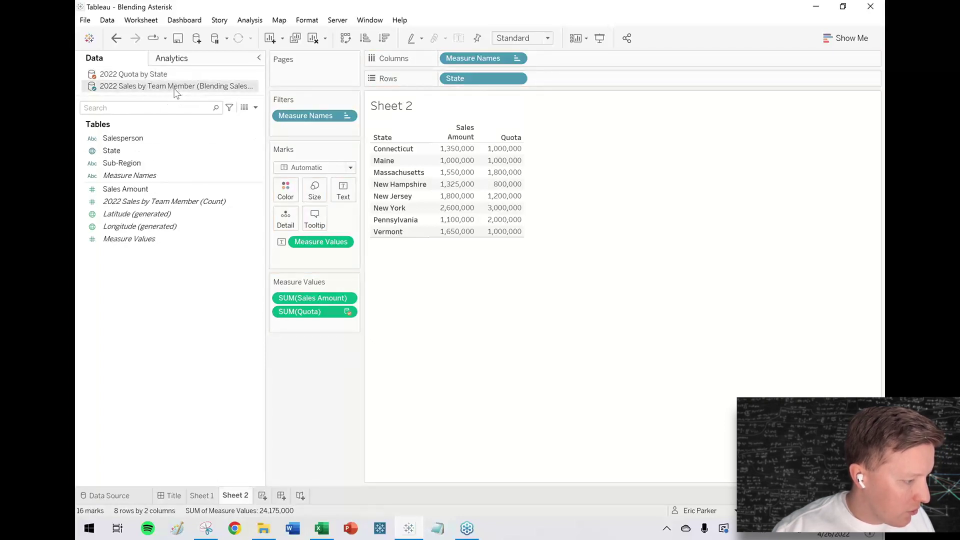
drag(126, 139, 572, 88)
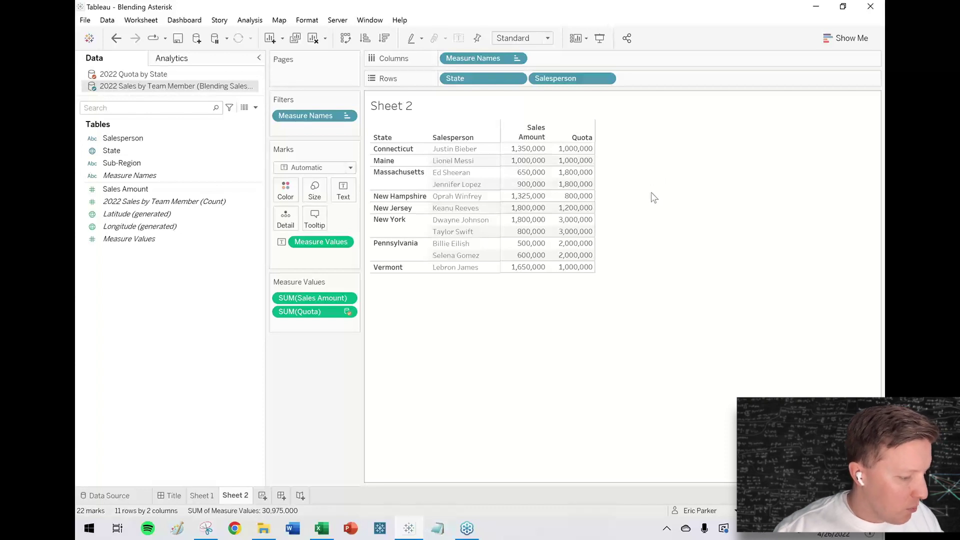
mouse_move(563, 142)
mouse_down()
mouse_move(605, 156)
mouse_move(605, 166)
mouse_move(553, 161)
mouse_up()
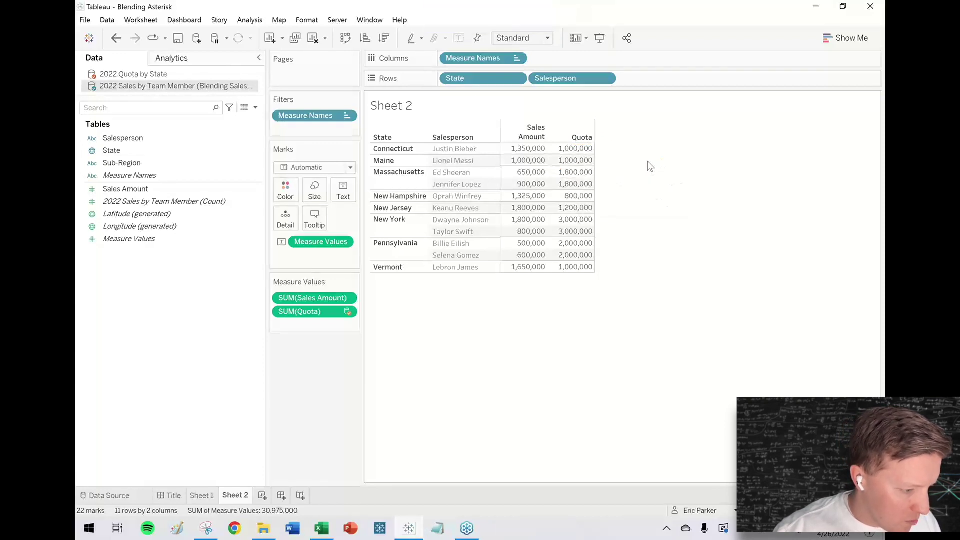
mouse_move(573, 165)
mouse_down()
mouse_move(604, 164)
mouse_move(603, 190)
mouse_move(553, 188)
mouse_move(555, 168)
mouse_move(581, 167)
mouse_up()
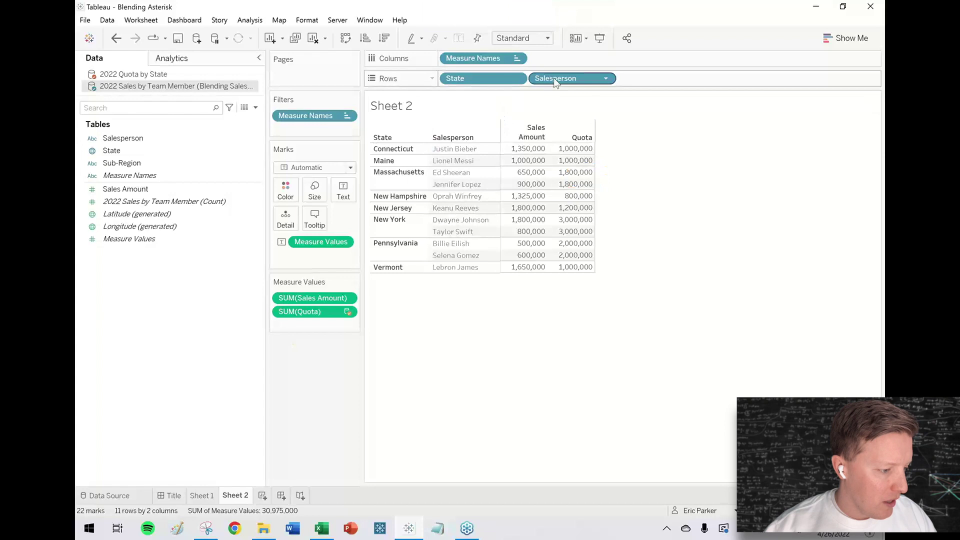
mouse_move(556, 81)
mouse_down()
mouse_move(543, 70)
mouse_move(460, 60)
mouse_move(540, 80)
mouse_up()
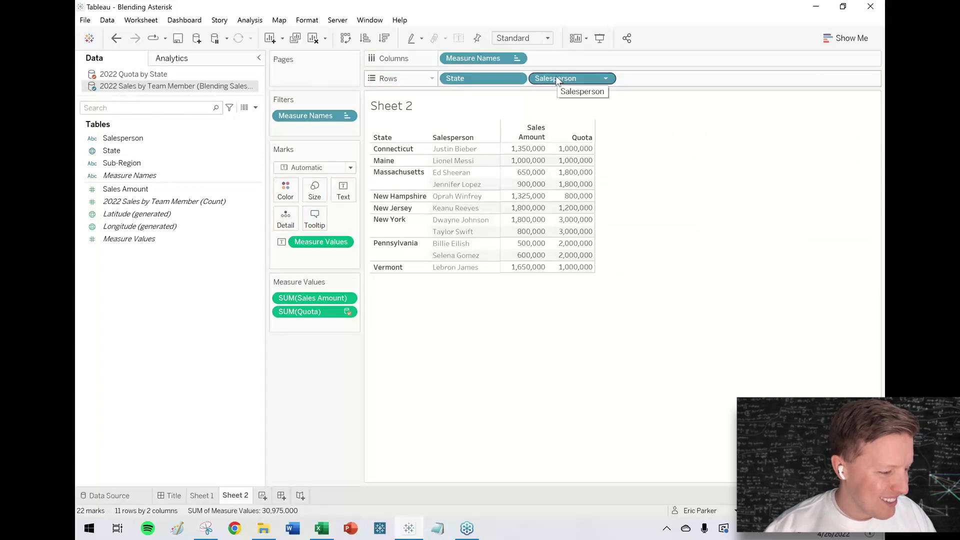
Step: Compare Sheet 1 against Sheet 2, ending on Sheet 1's asterisked crosstab
click(204, 497)
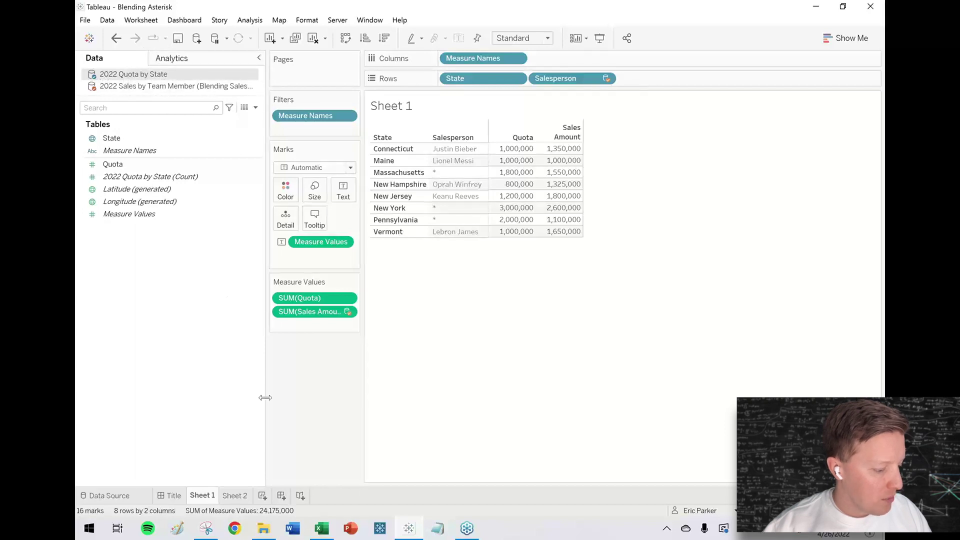
click(235, 498)
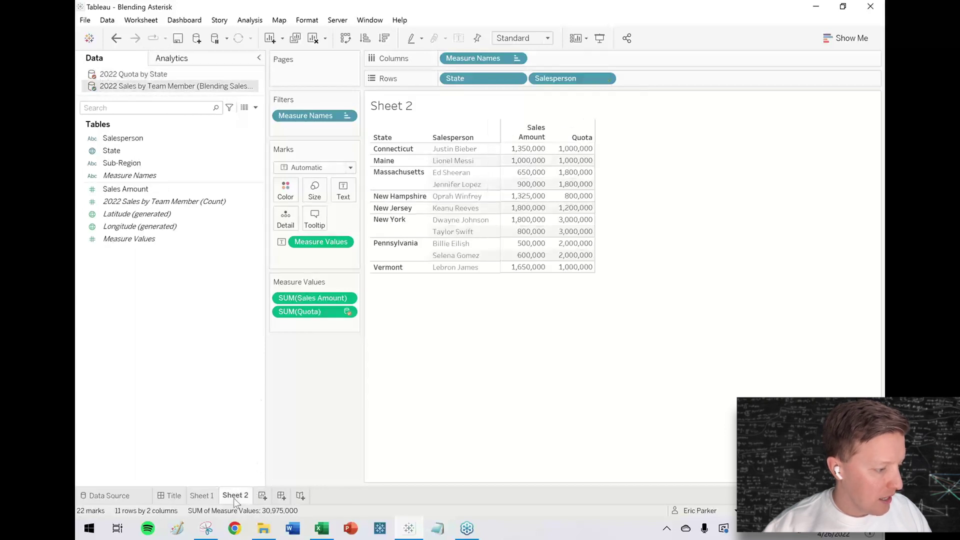
click(149, 88)
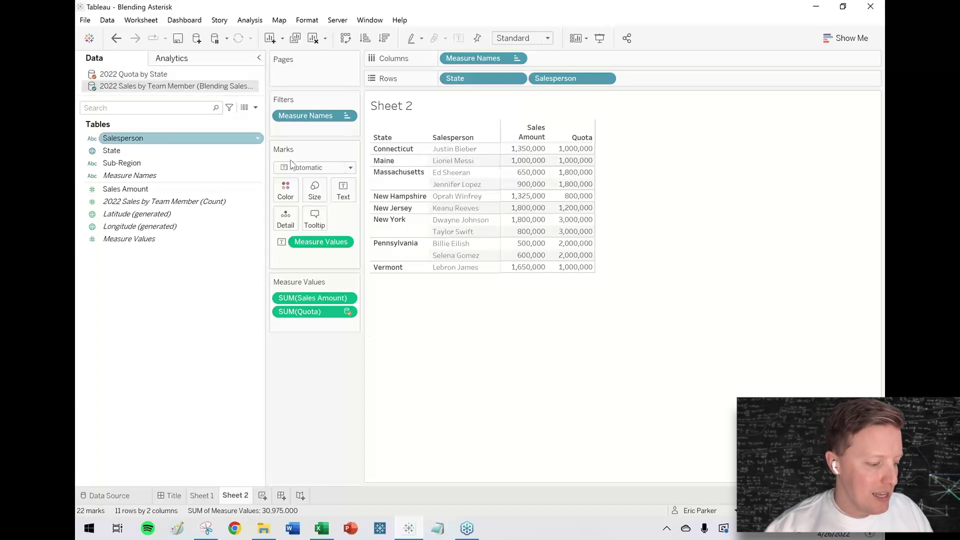
click(215, 494)
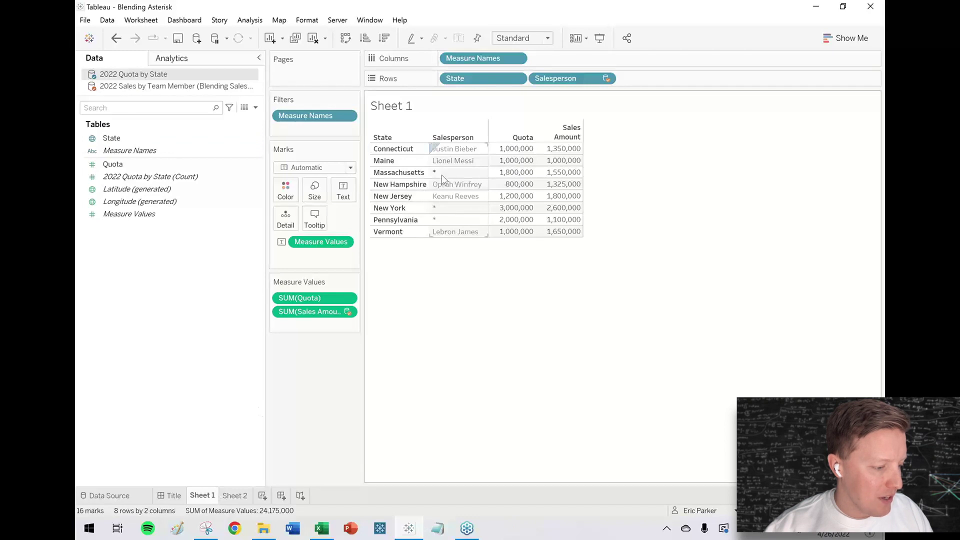